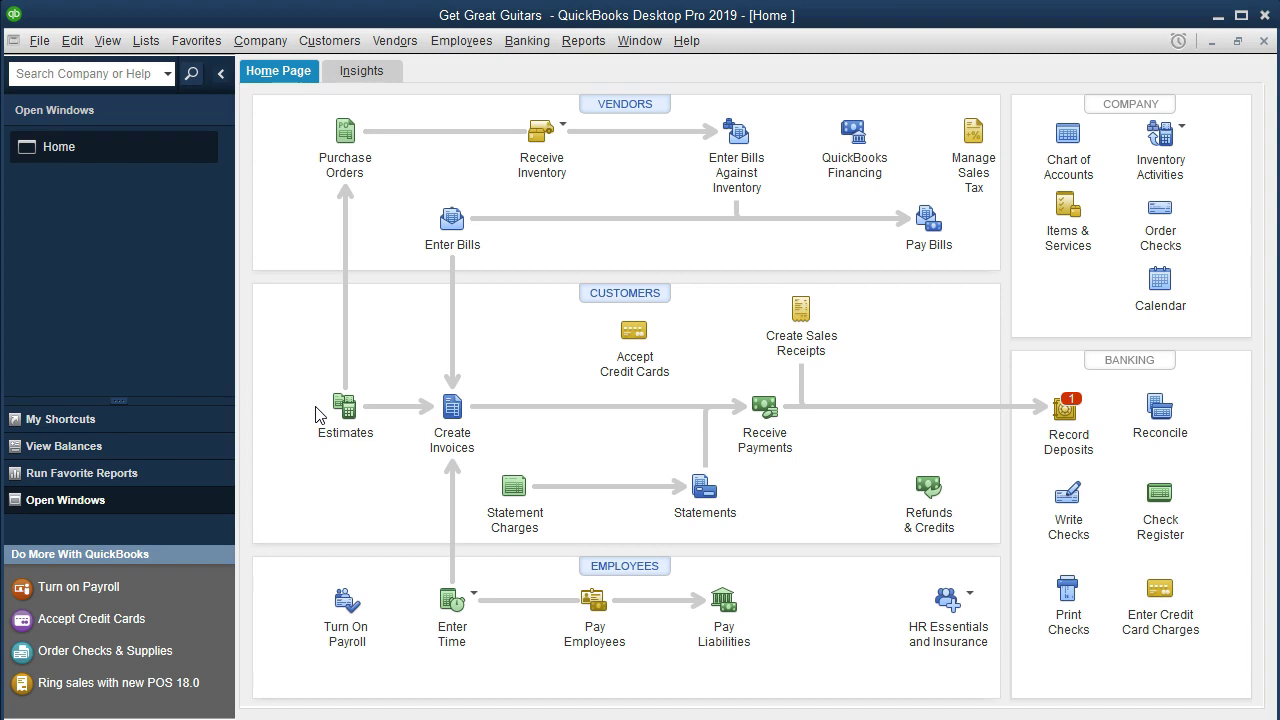
Open the standard Balance Sheet report for the company
click(441, 441)
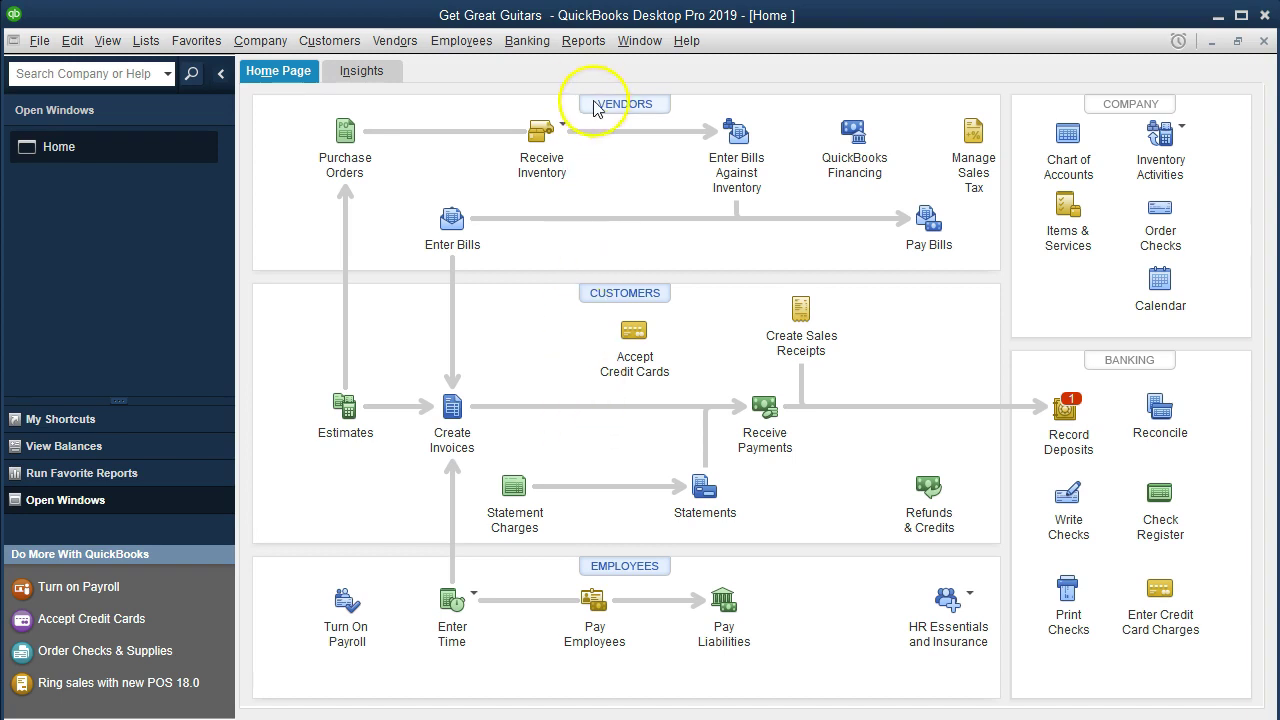
click(590, 45)
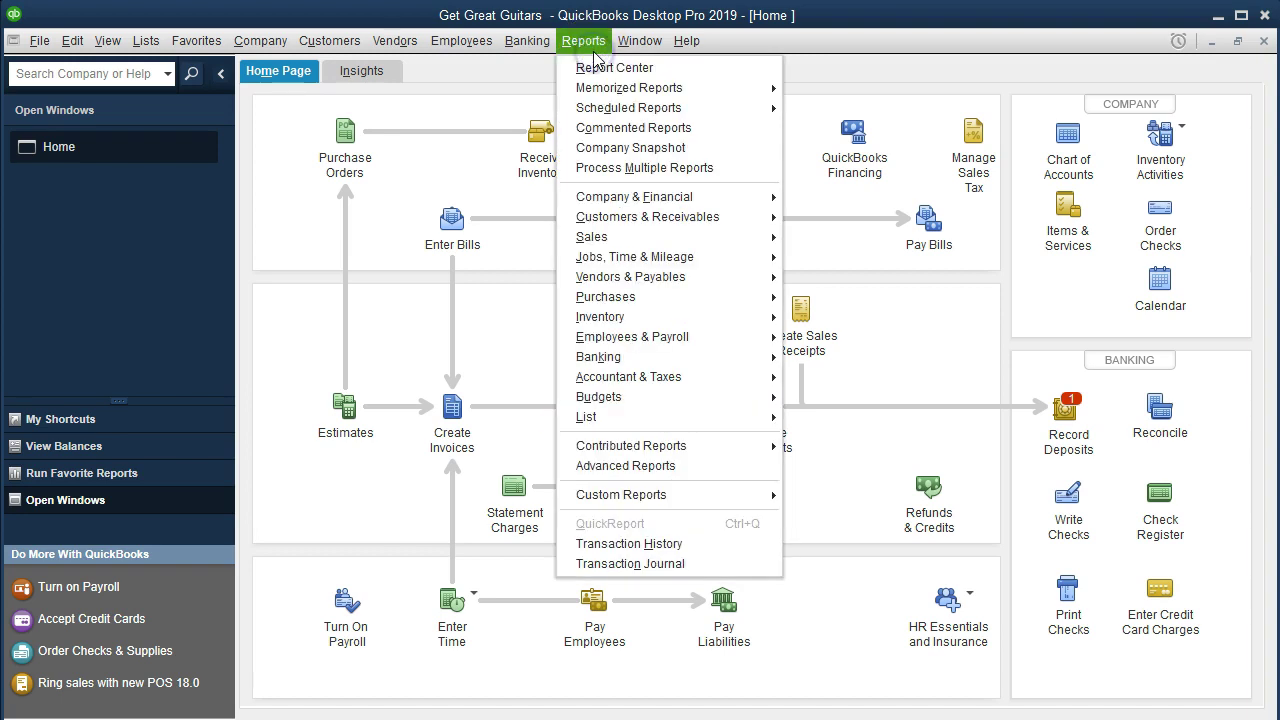
mouse_move(700, 197)
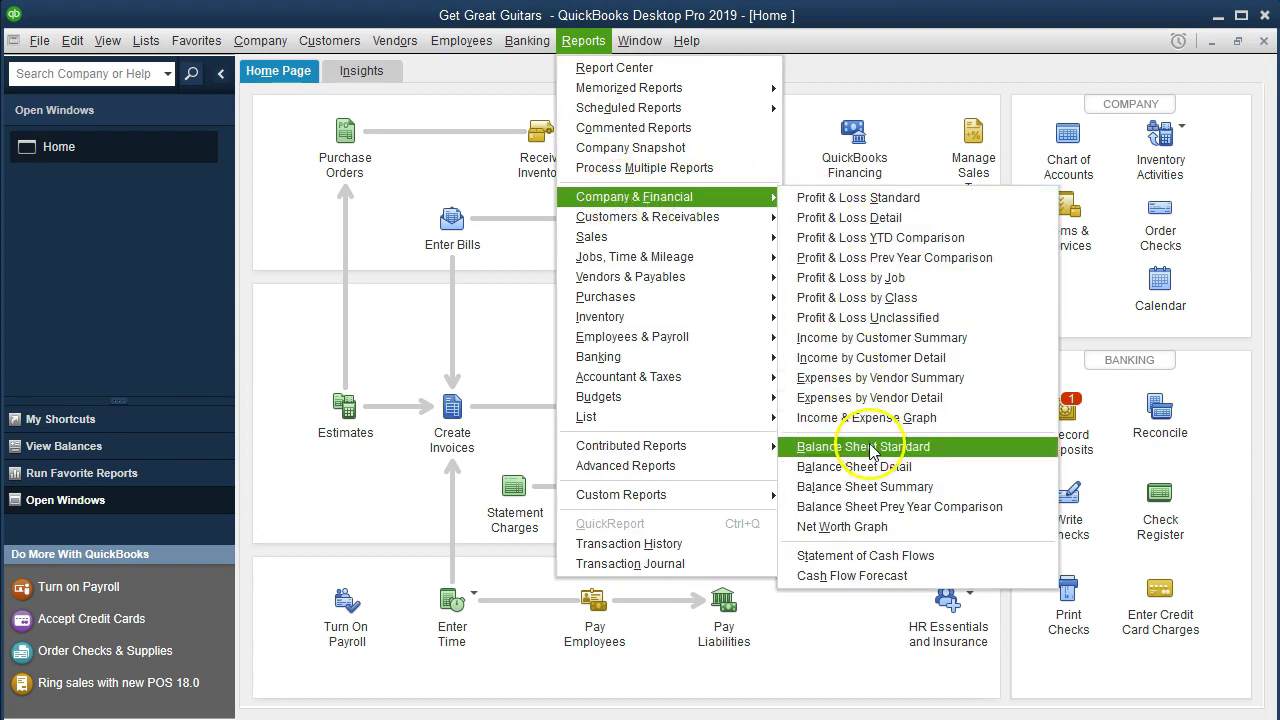
click(958, 454)
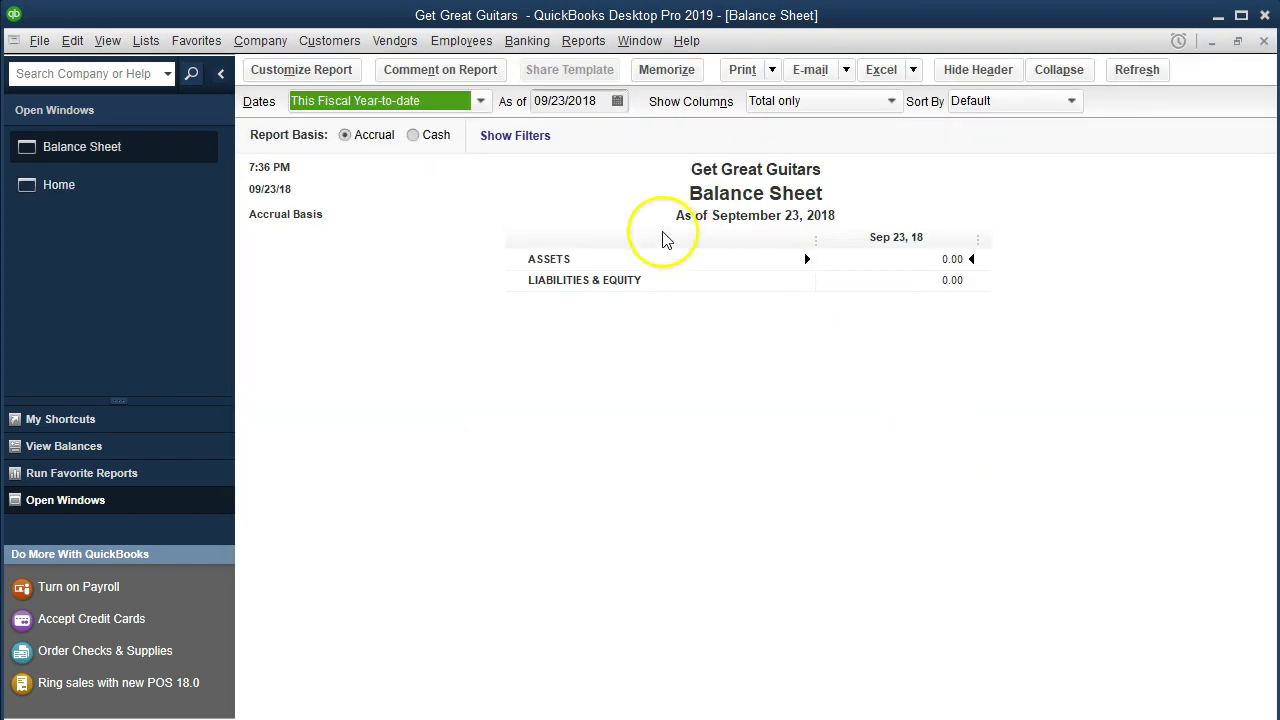
Customize the balance sheet's date range to 01/01/2019 through 12/31/2019, and review its undeposited funds and liabilities
click(345, 75)
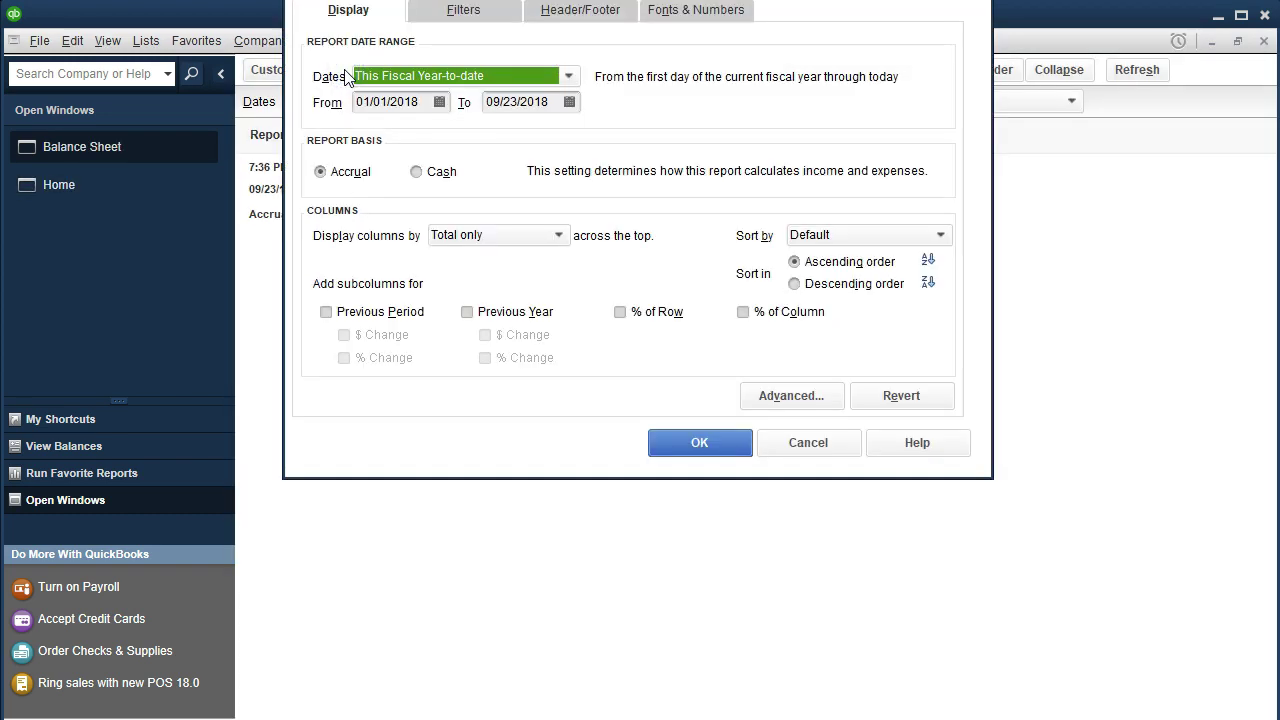
key(Tab)
text(01/01/2019)
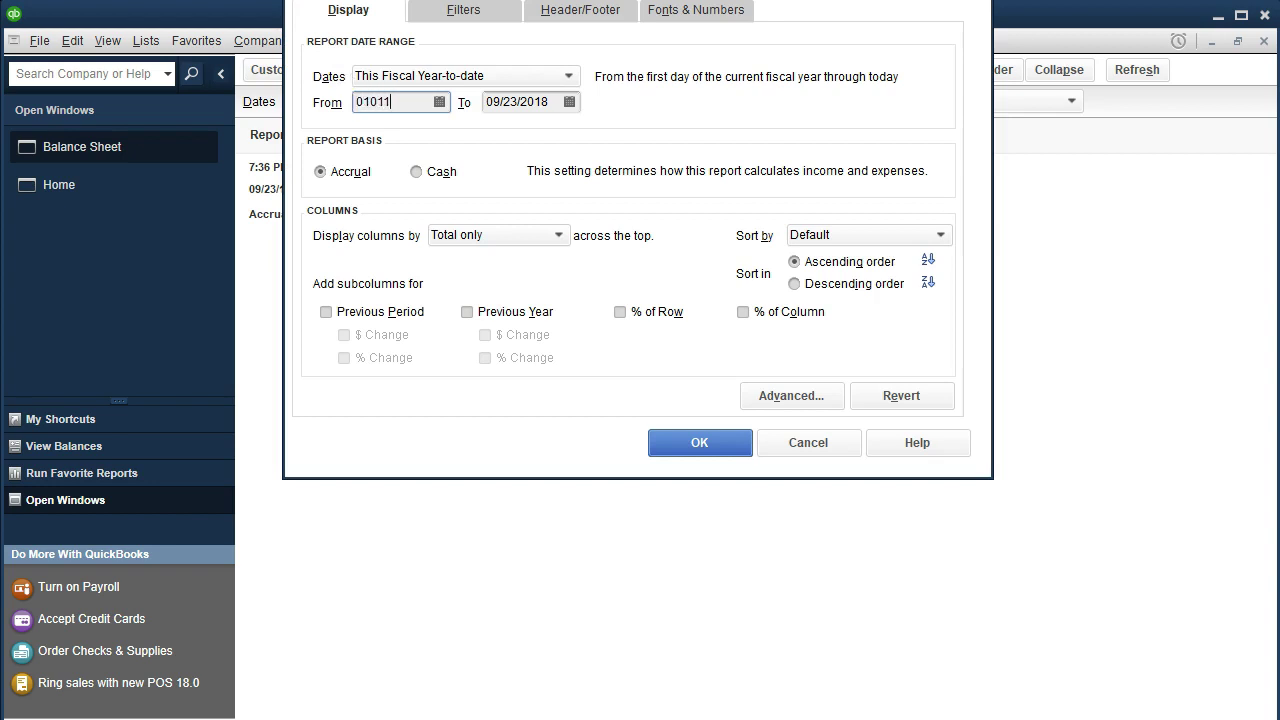
key(Tab)
text(12/31/2019)
key(Tab)
click(668, 442)
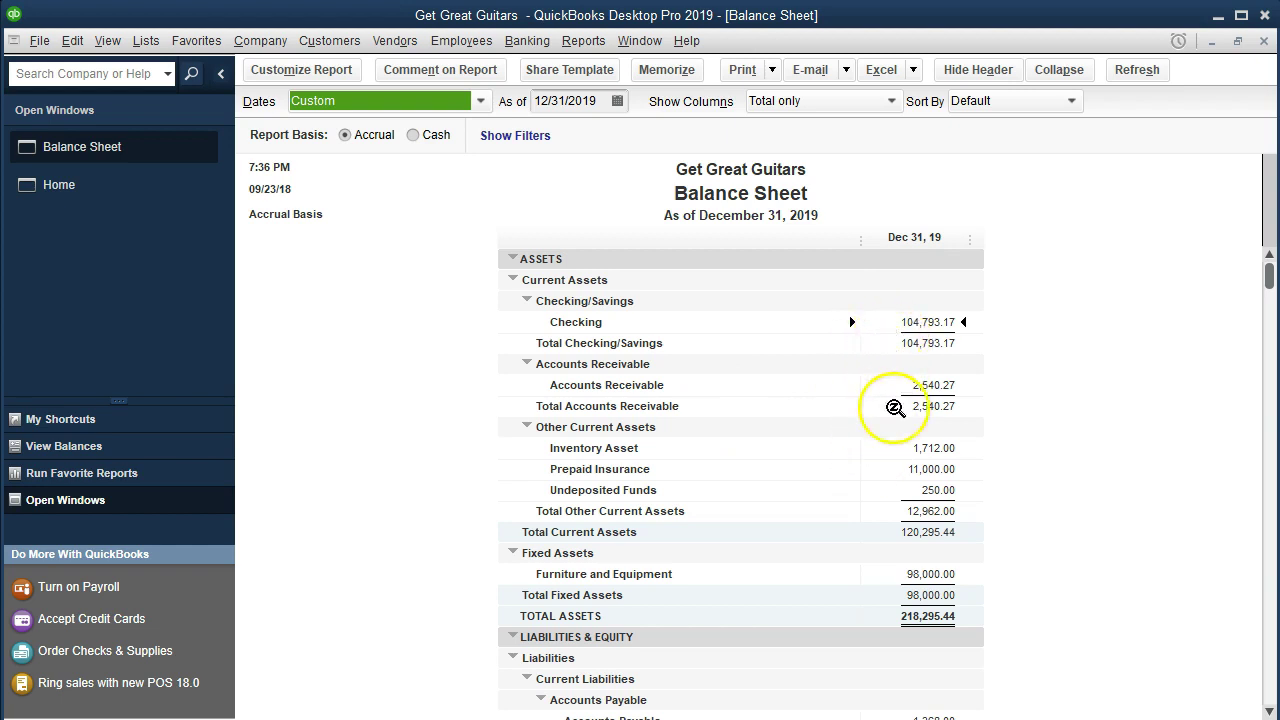
click(893, 490)
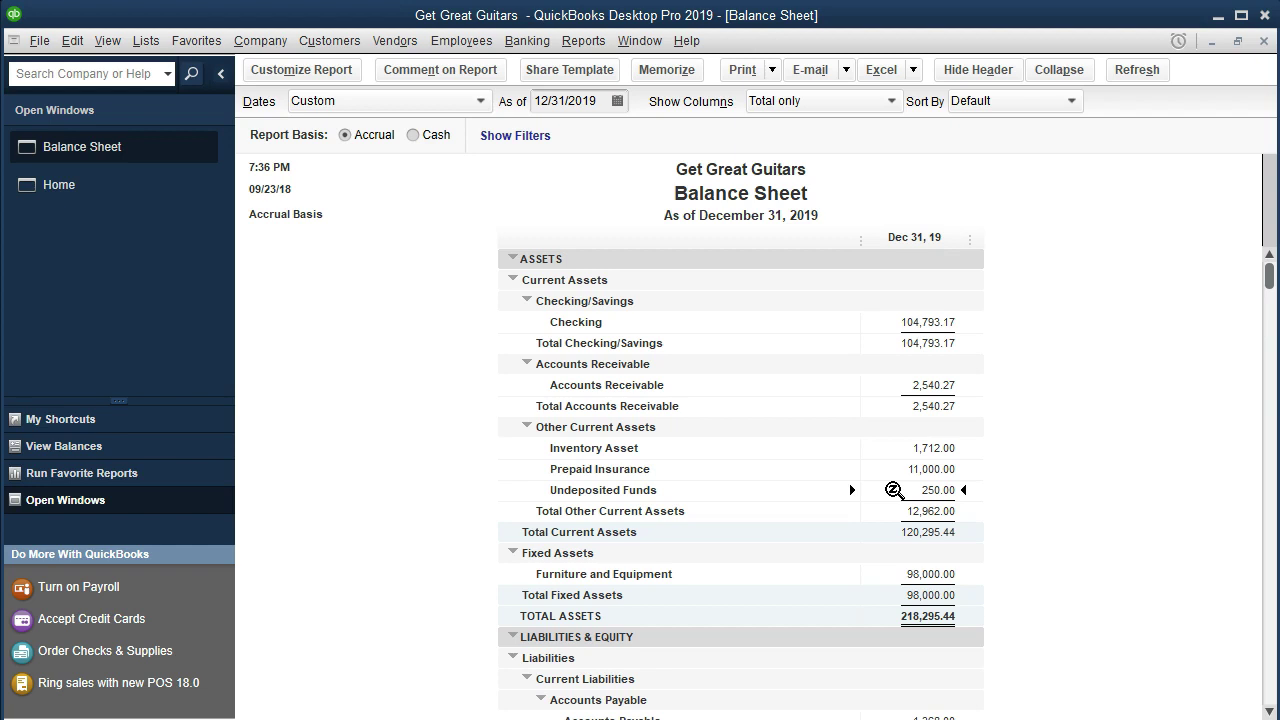
scroll(894, 490, down, 5)
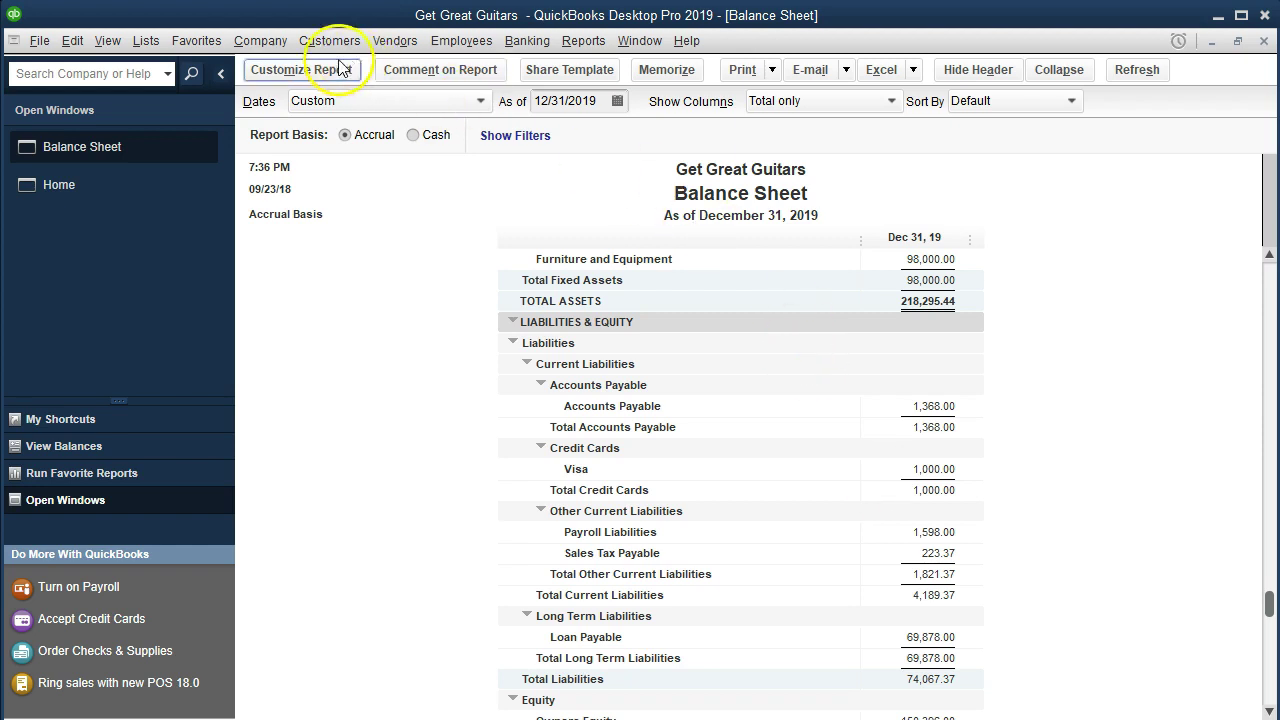
click(276, 43)
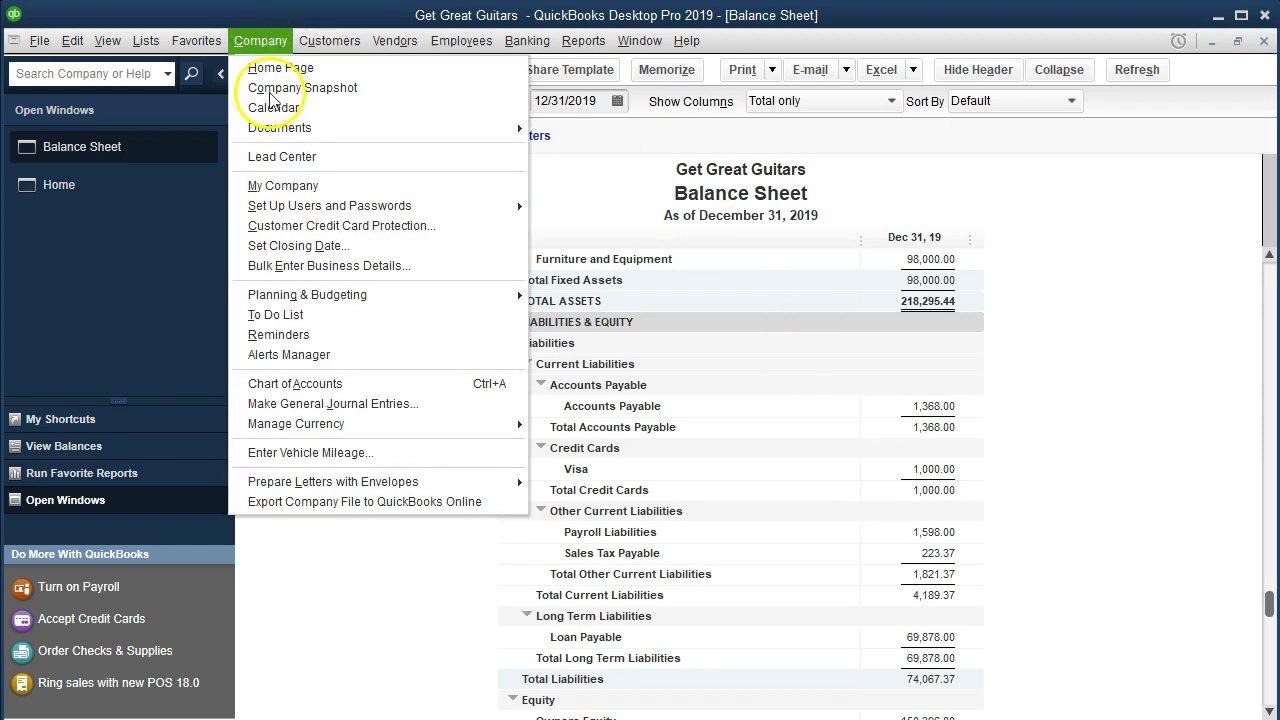
click(324, 403)
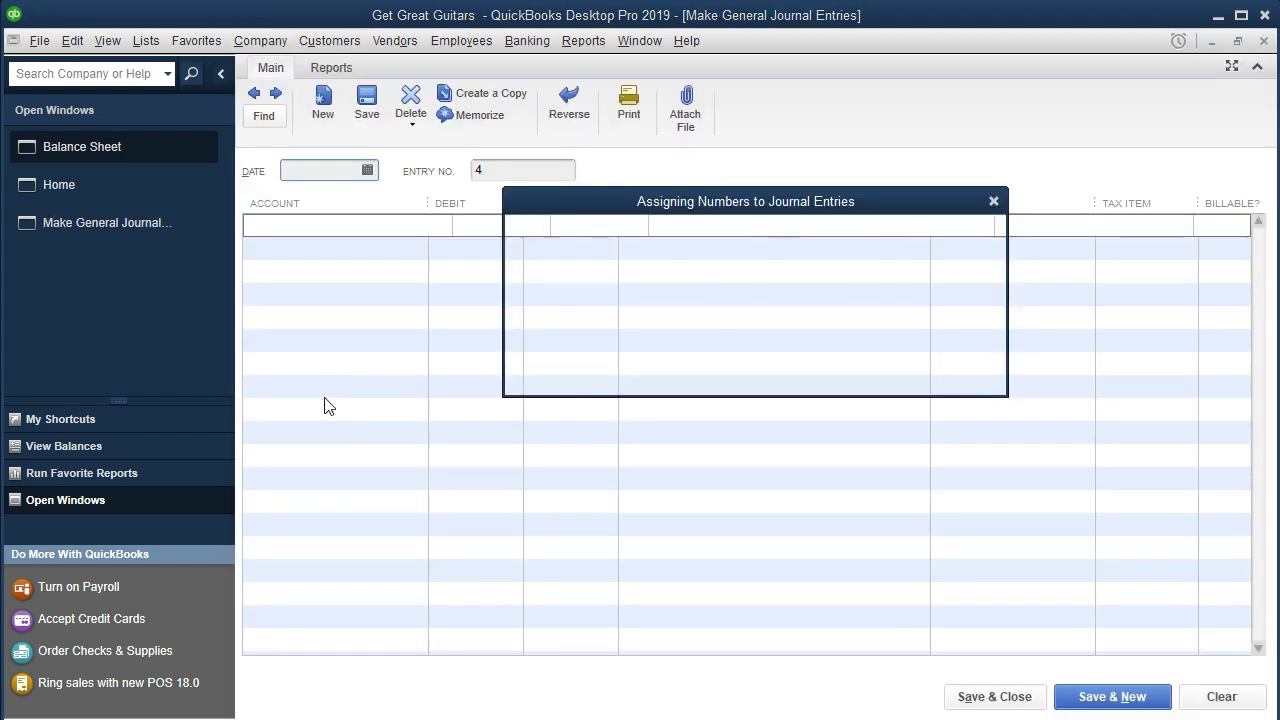
click(992, 204)
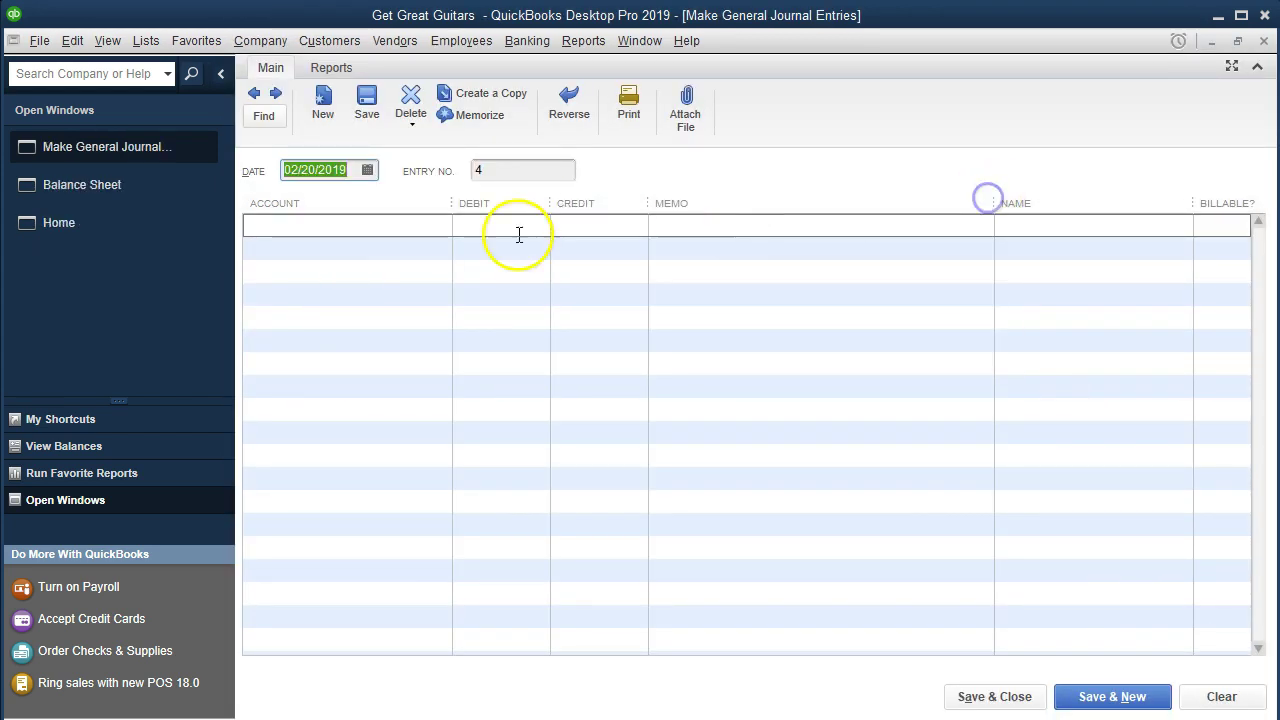
click(352, 226)
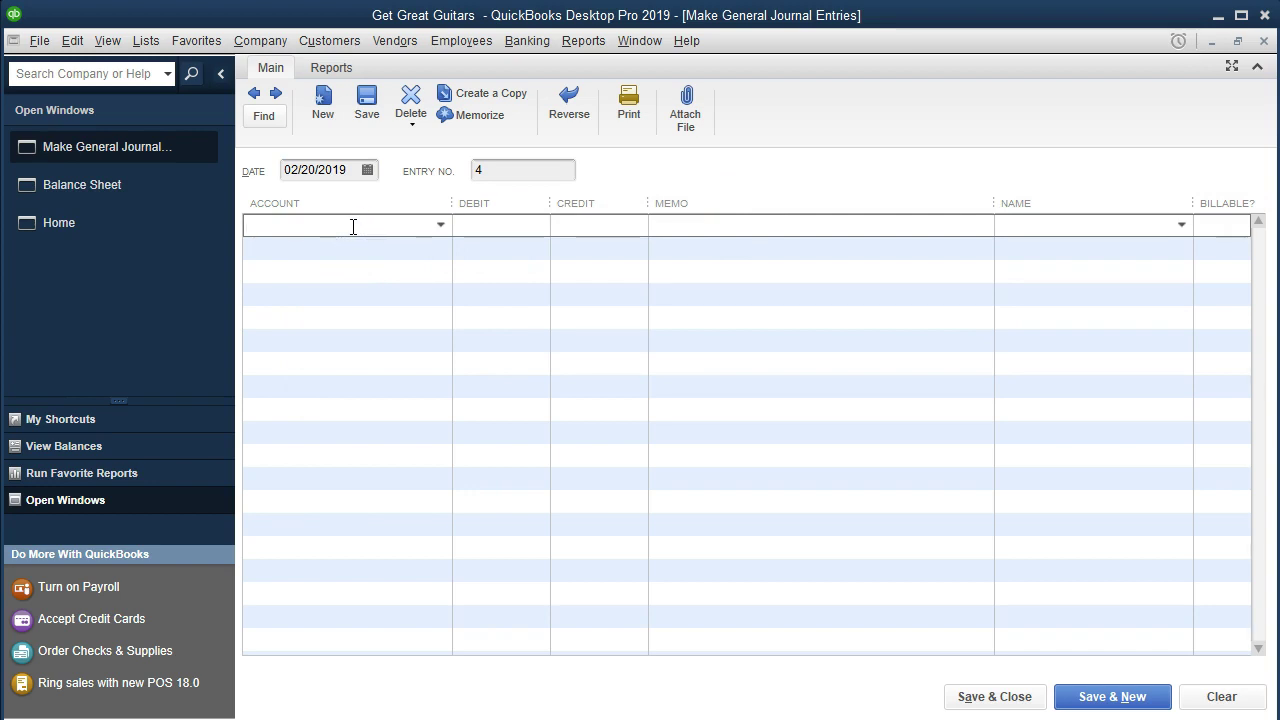
click(360, 230)
click(589, 253)
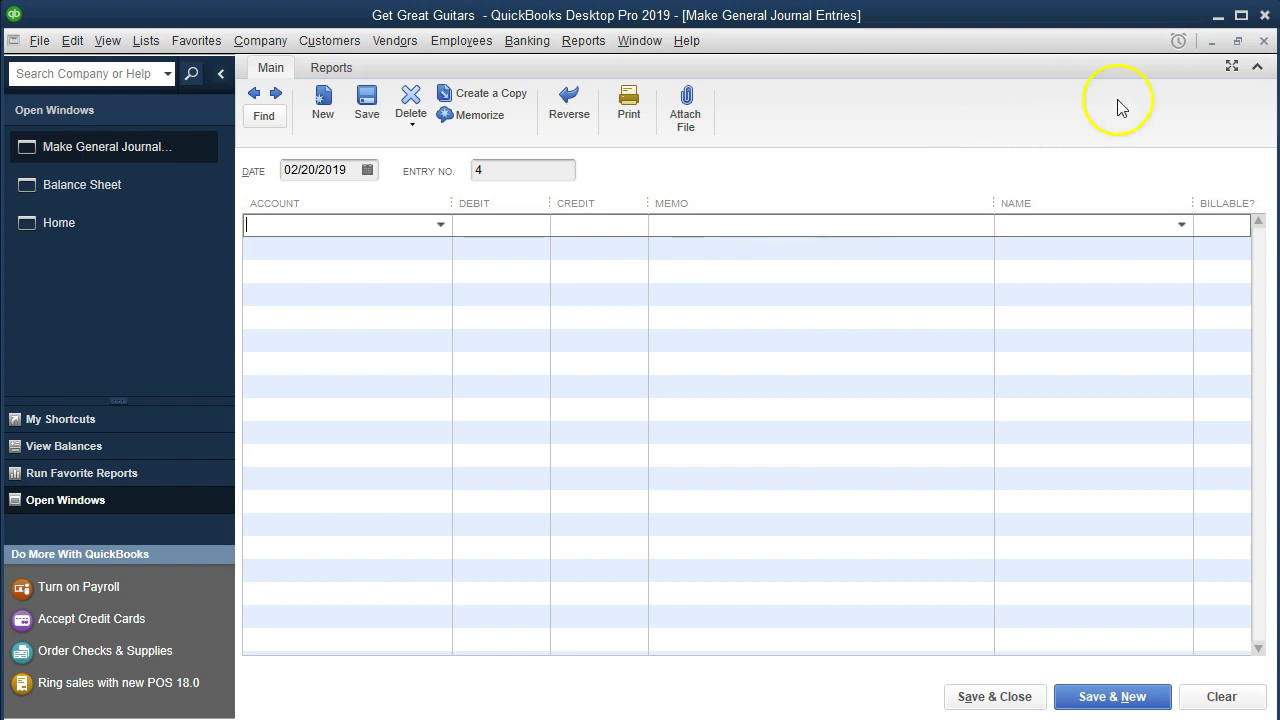
click(1263, 41)
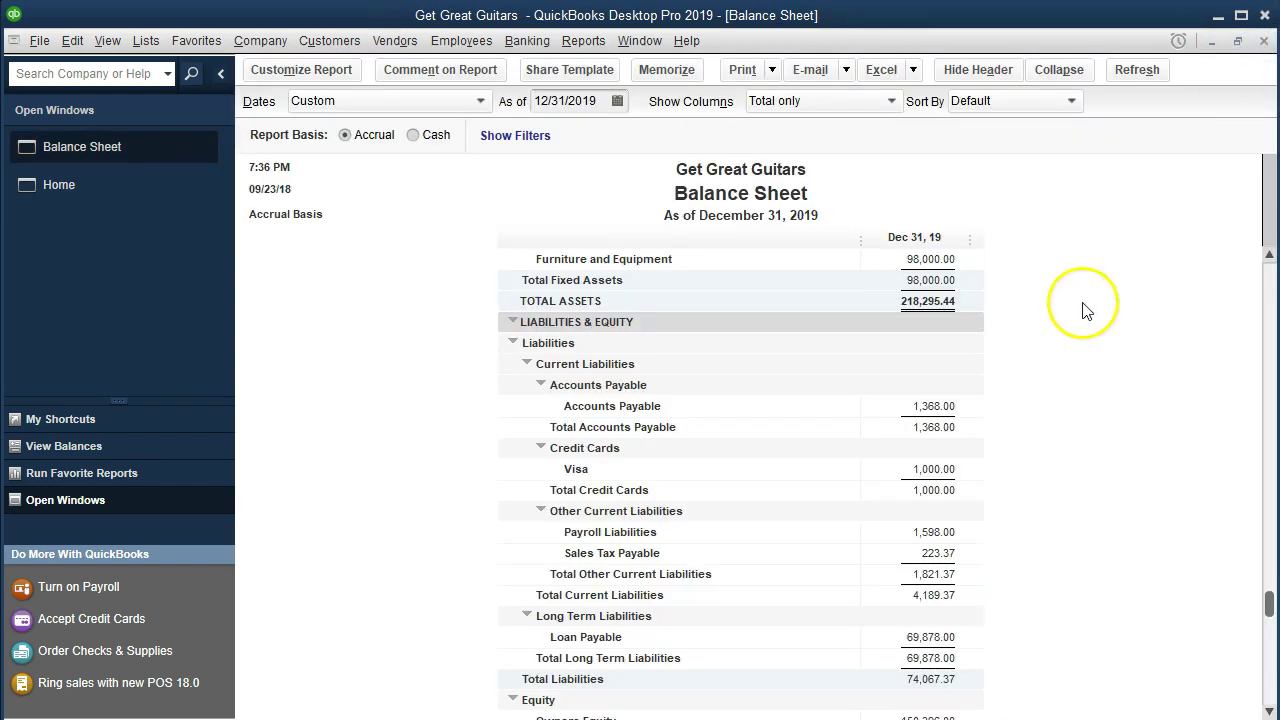
Check Accounts Receivable on the balance sheet and open the Customer Balance Detail report
scroll(1034, 392, up, 5)
click(935, 385)
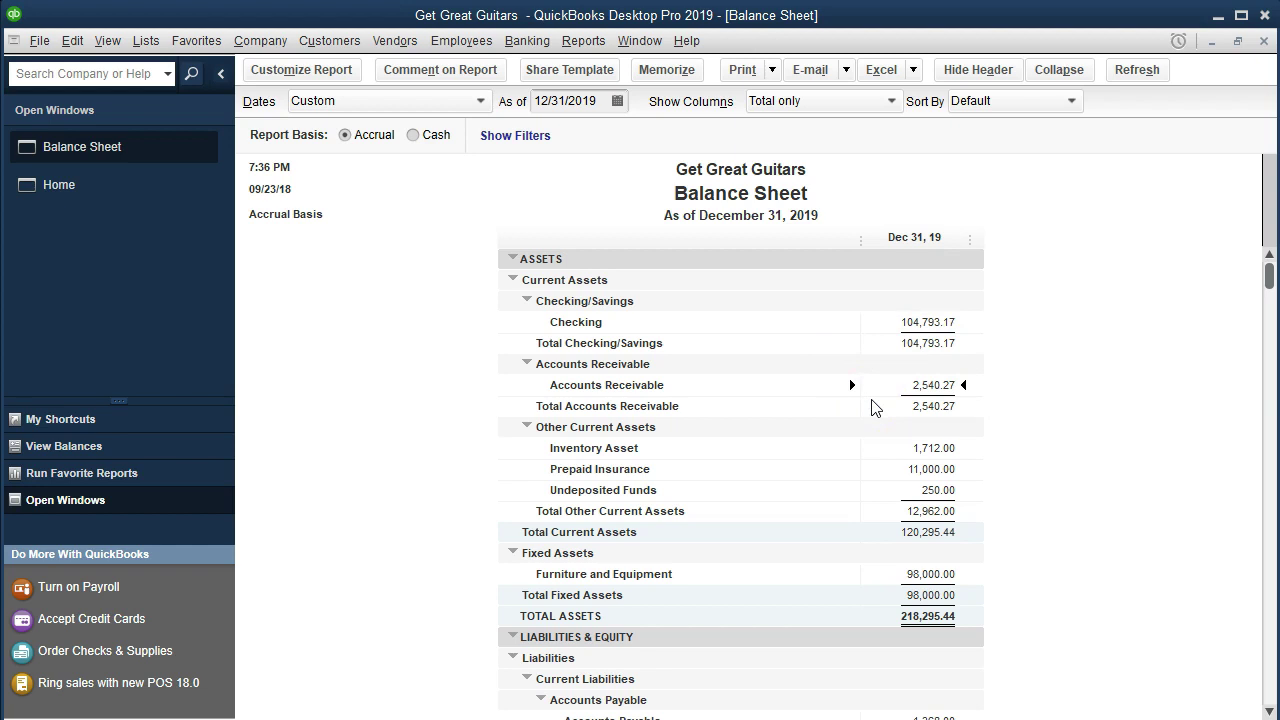
click(603, 45)
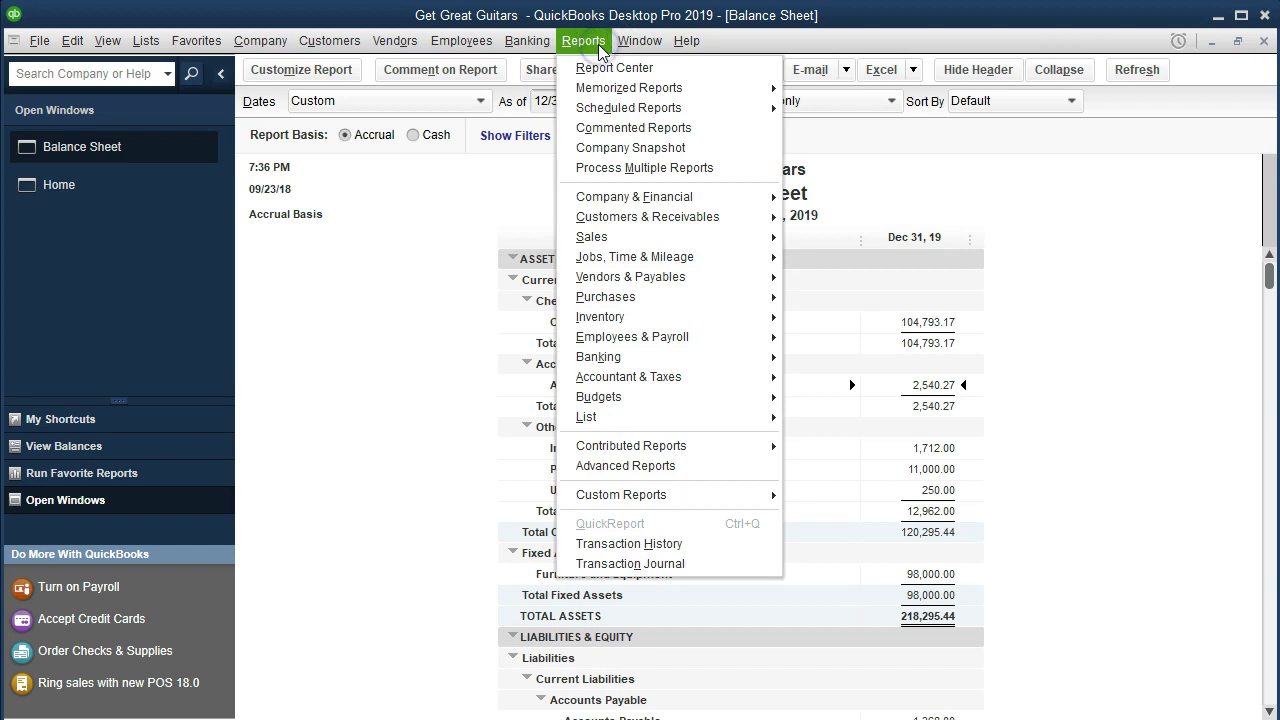
mouse_move(713, 232)
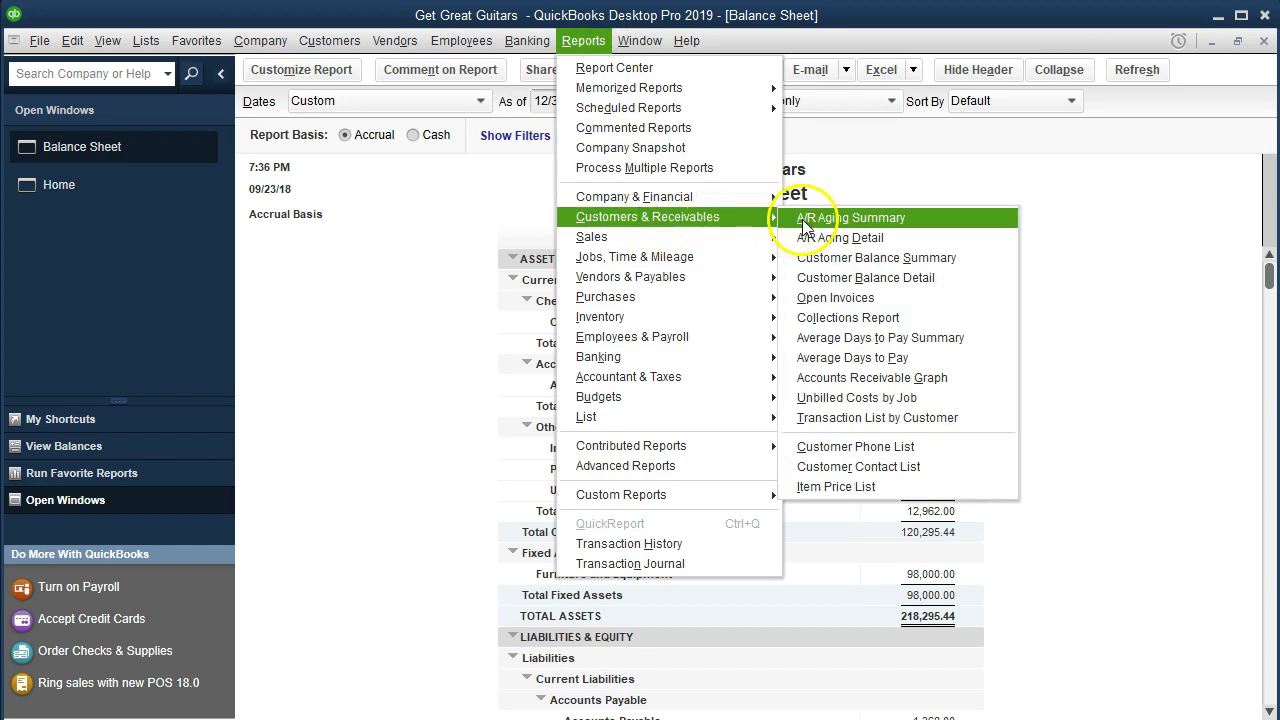
click(908, 277)
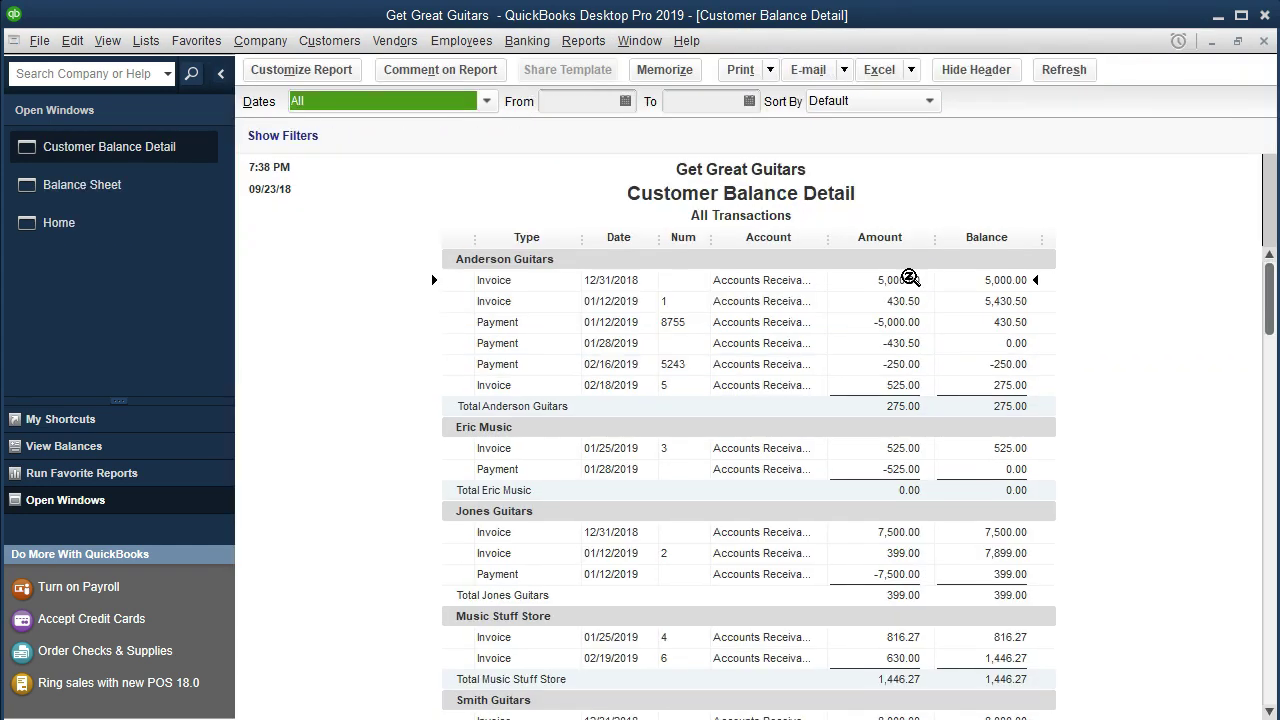
Examine the report's overall total and the individual invoices and payments listed for Anderson Guitars
scroll(980, 371, down, 3)
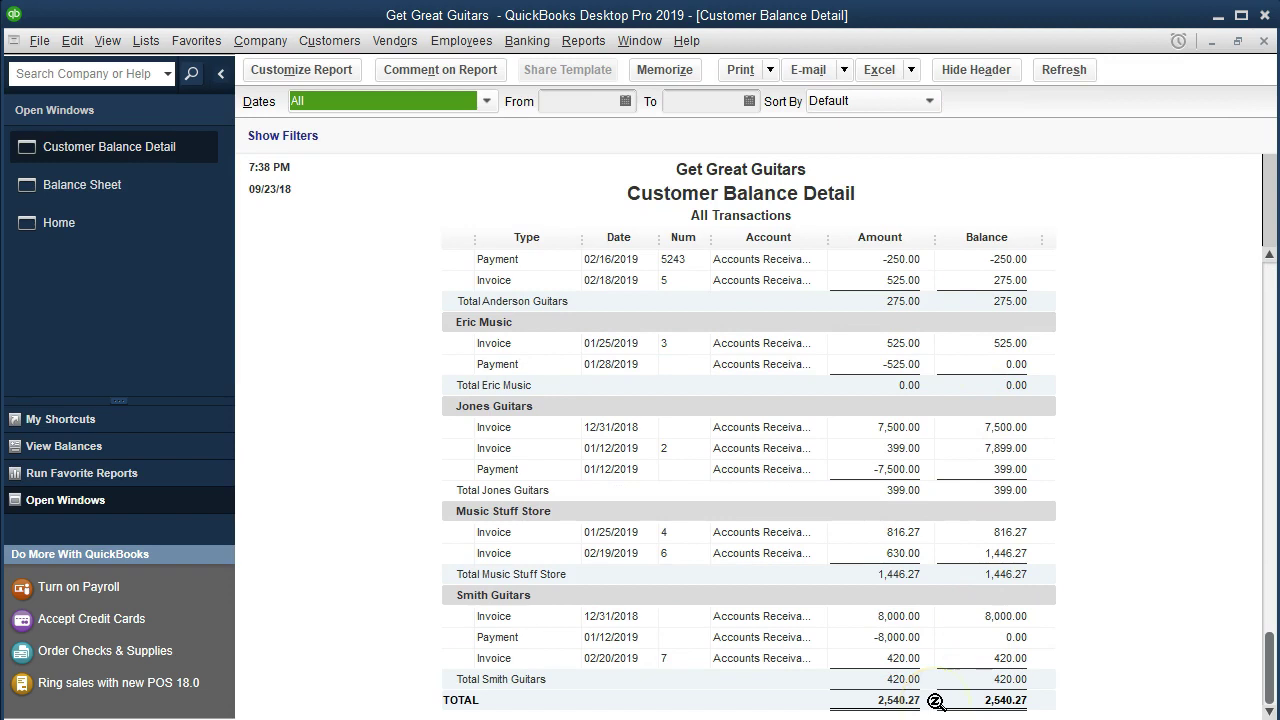
scroll(939, 684, up, 3)
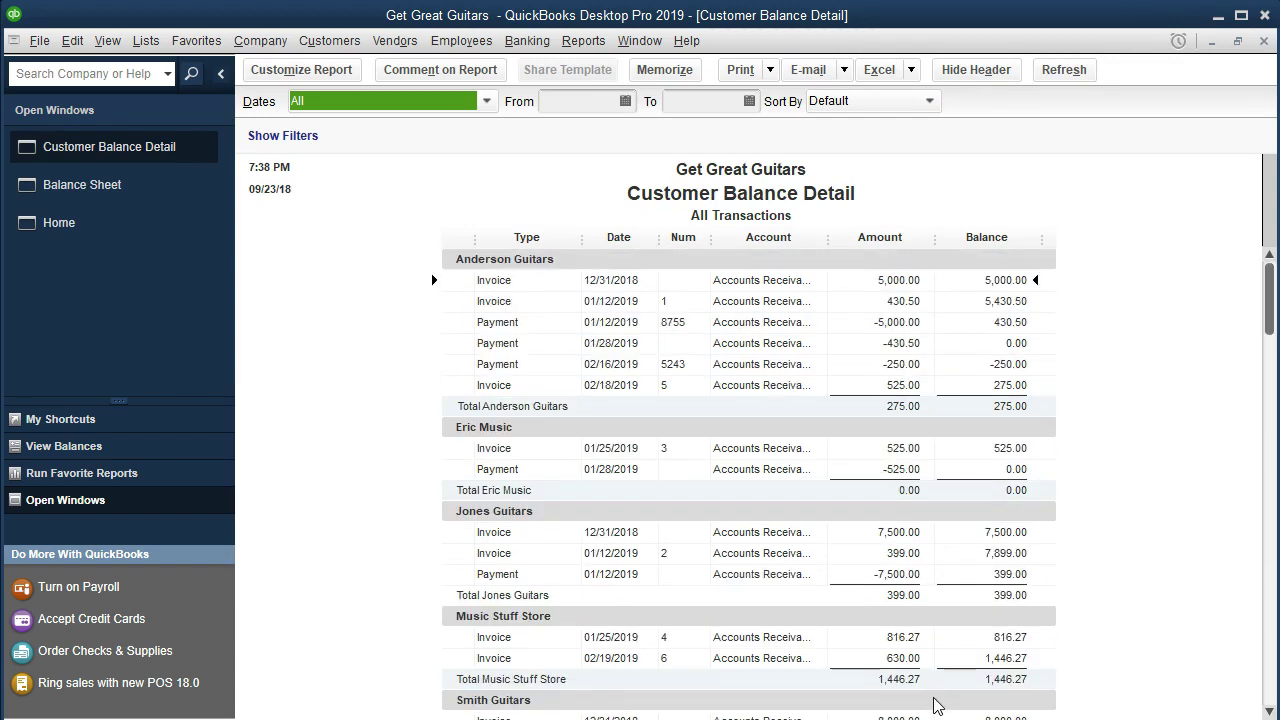
click(901, 281)
click(512, 324)
click(916, 300)
click(905, 343)
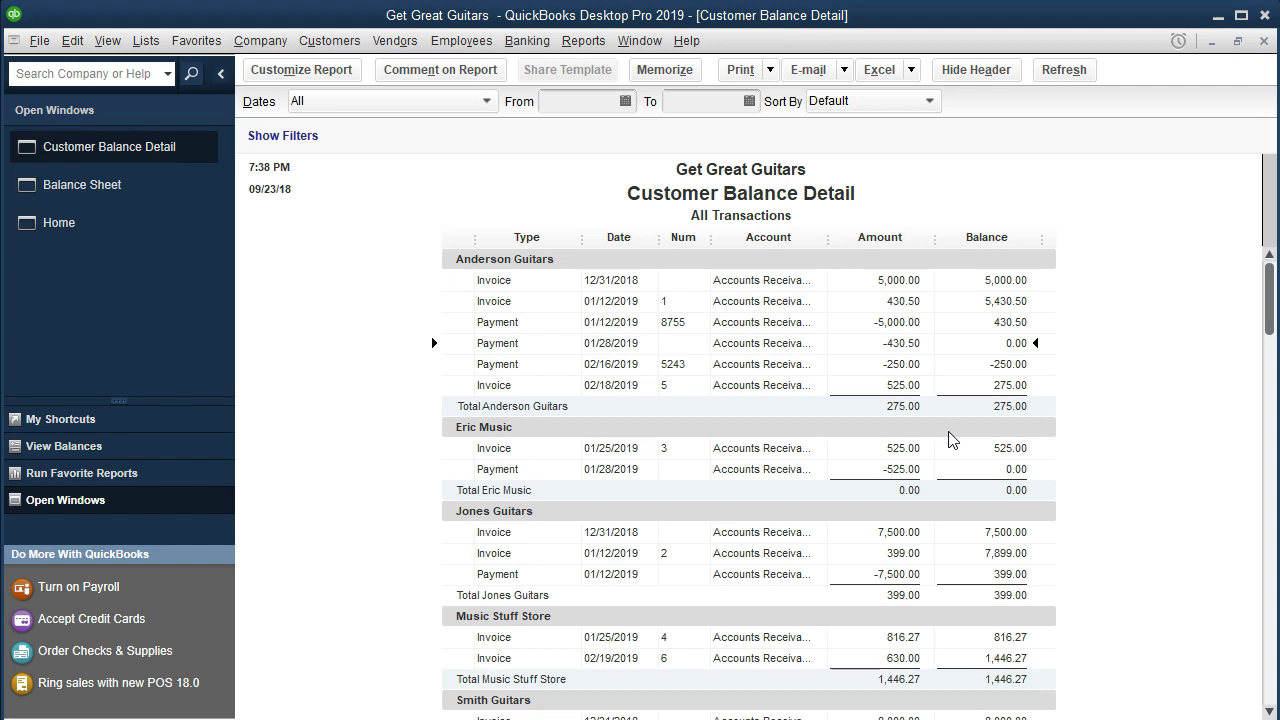
click(911, 426)
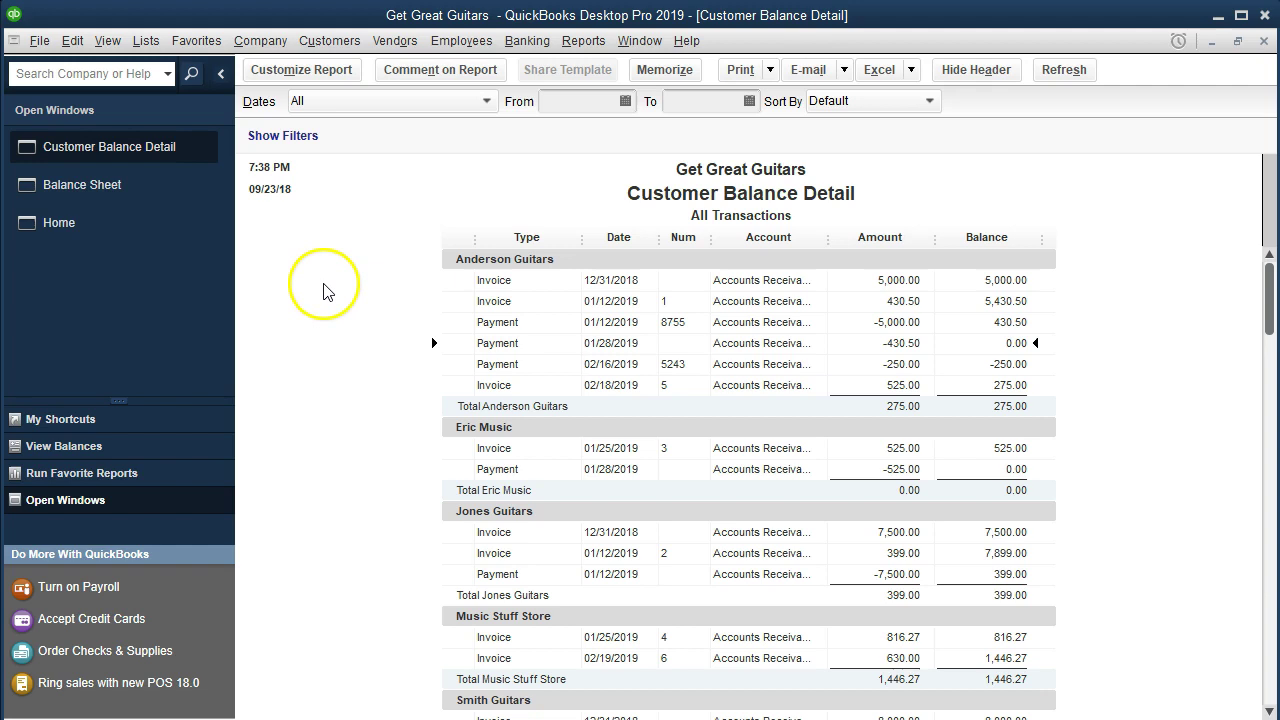
Return to the home page and start a customer payment received from String Music
click(107, 224)
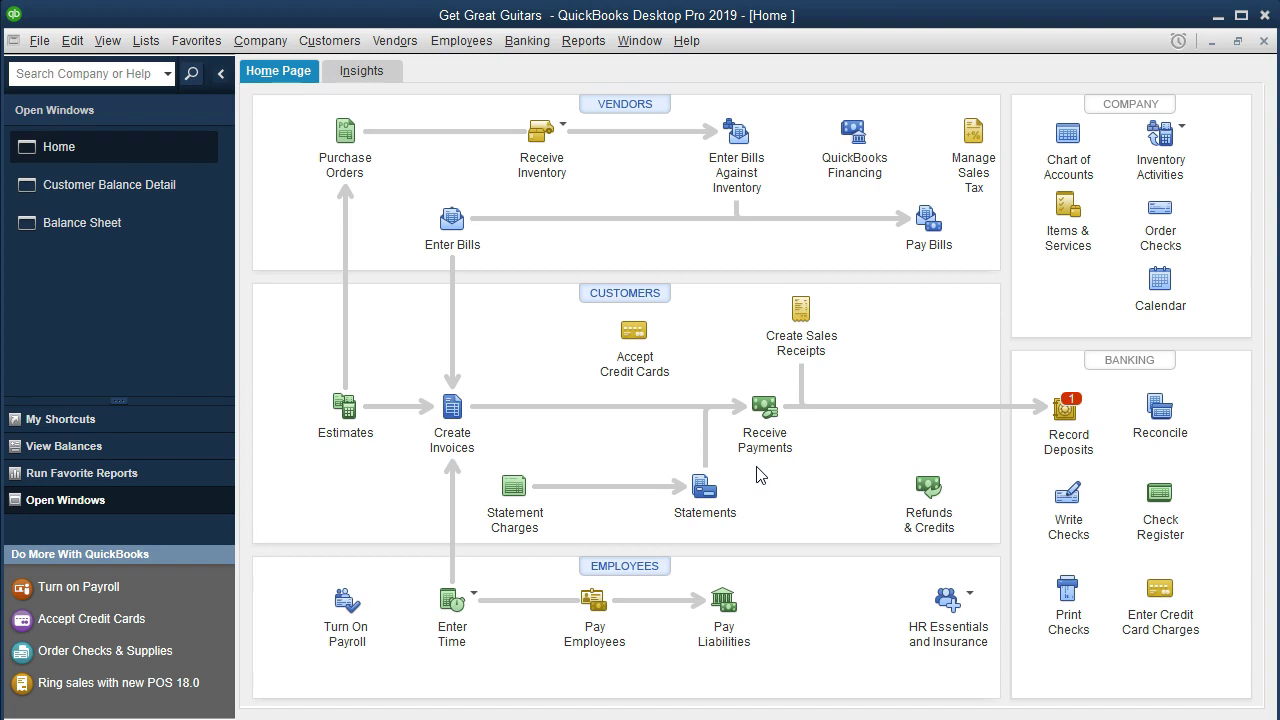
click(764, 410)
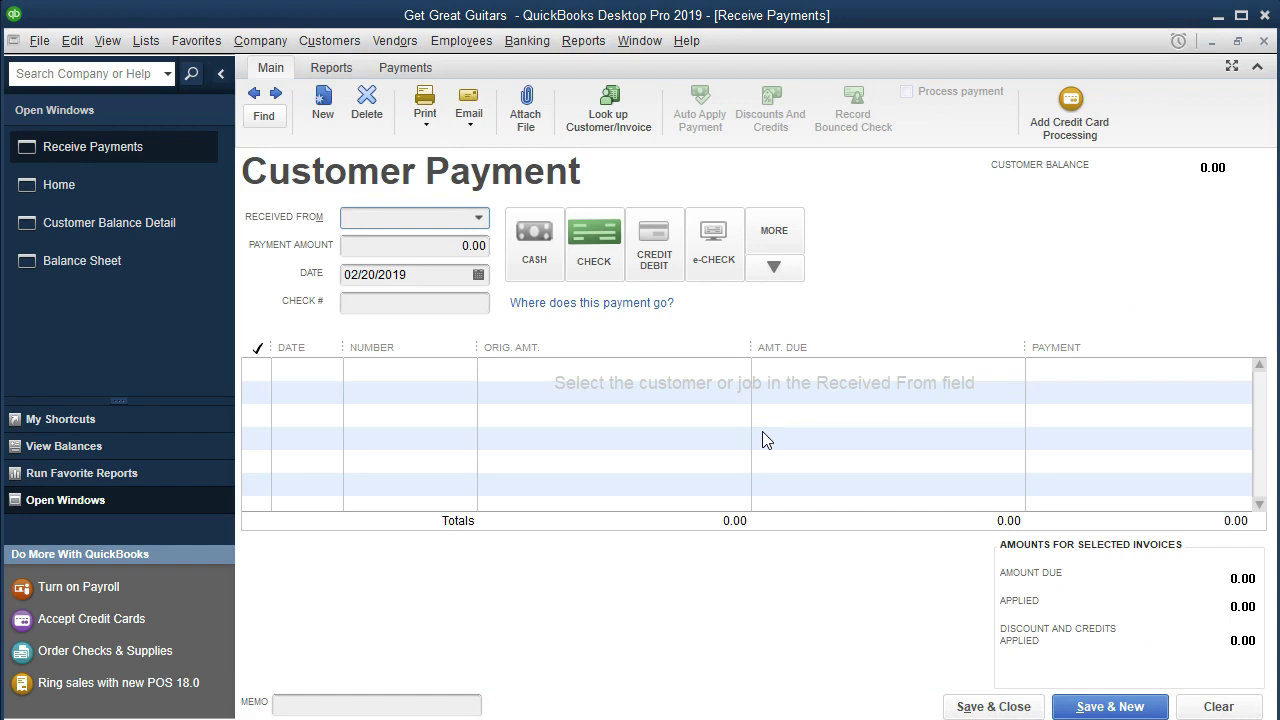
click(479, 218)
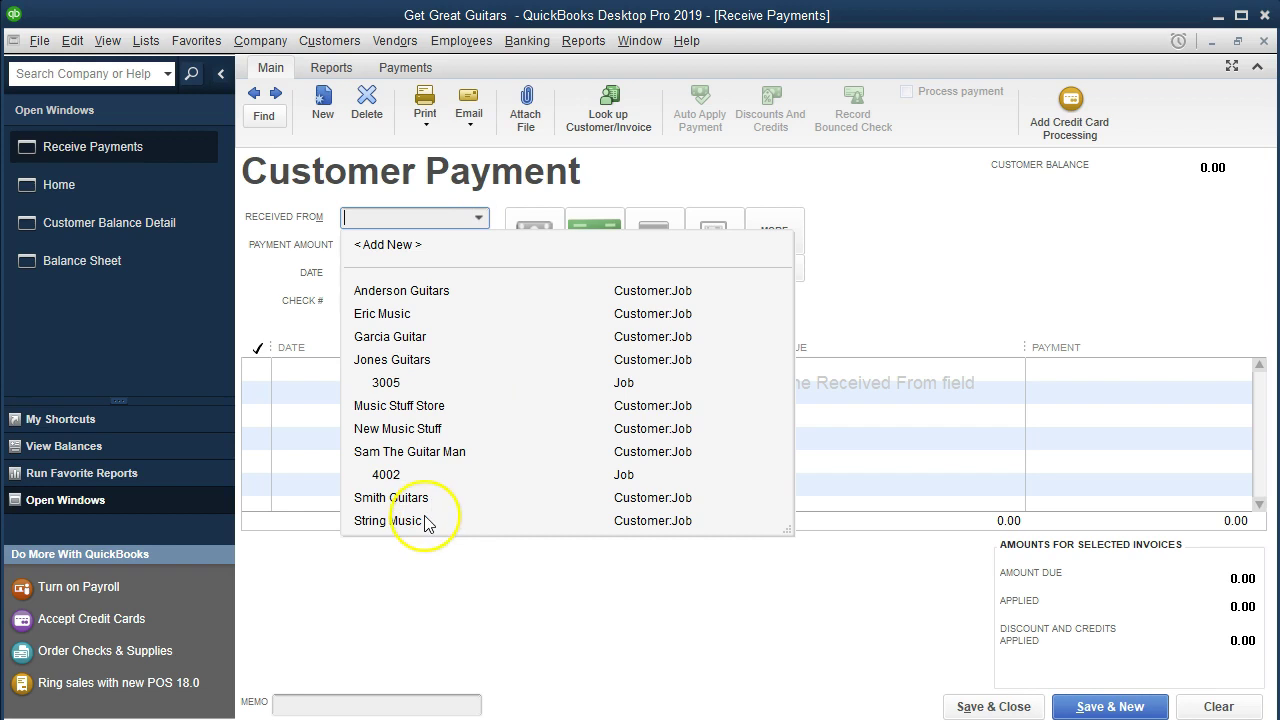
text(String Music)
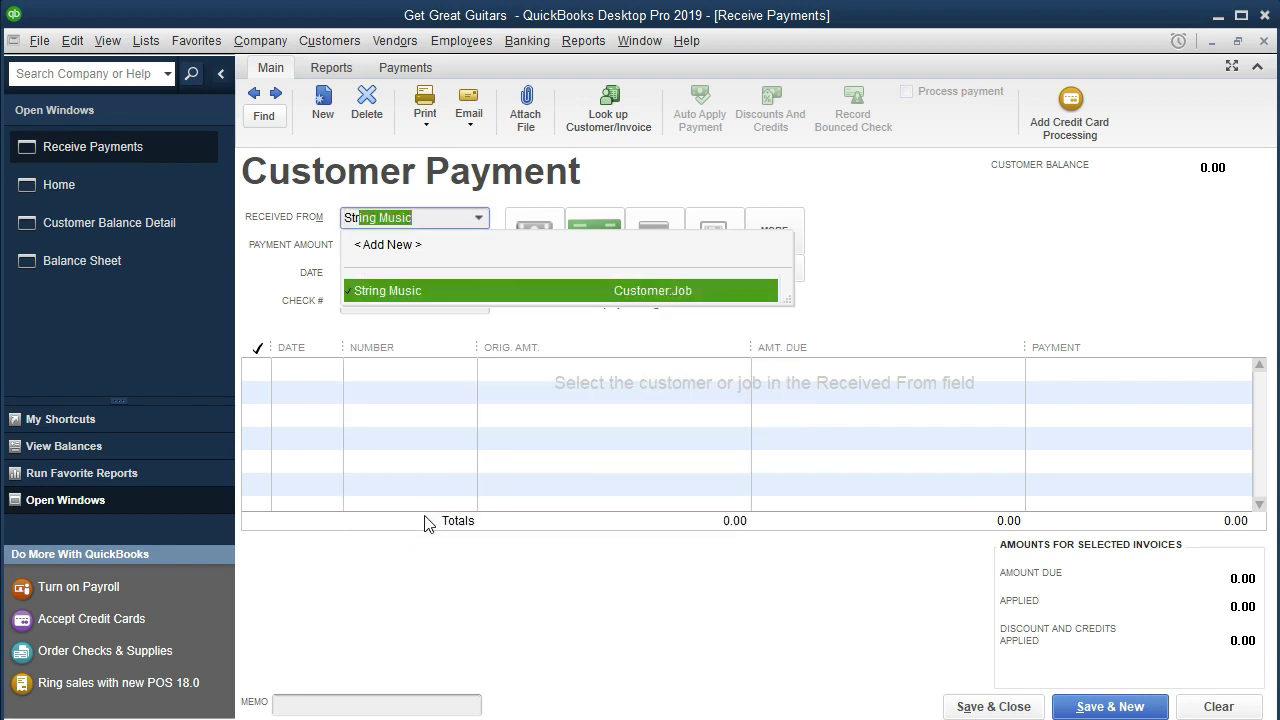
key(Tab)
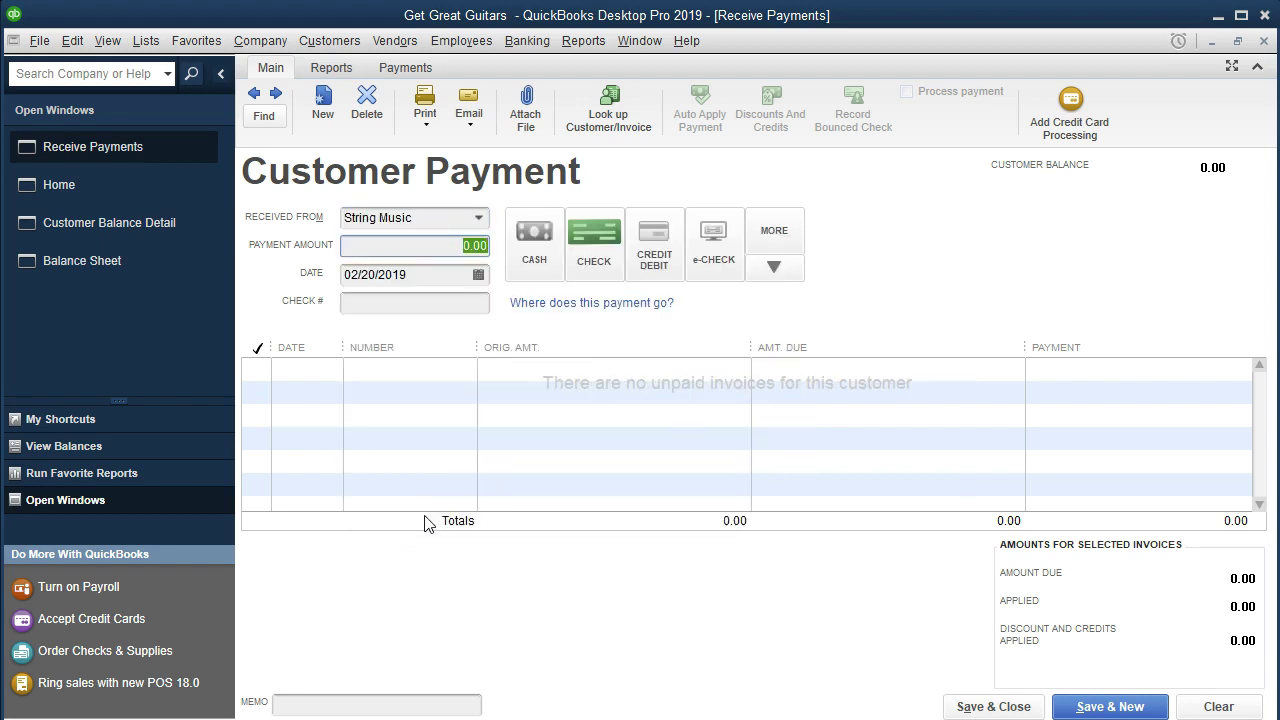
Record a 300.00 cash payment dated 02/21/2019, then save and close it, leaving the overpayment as a customer credit
text(300)
key(Tab)
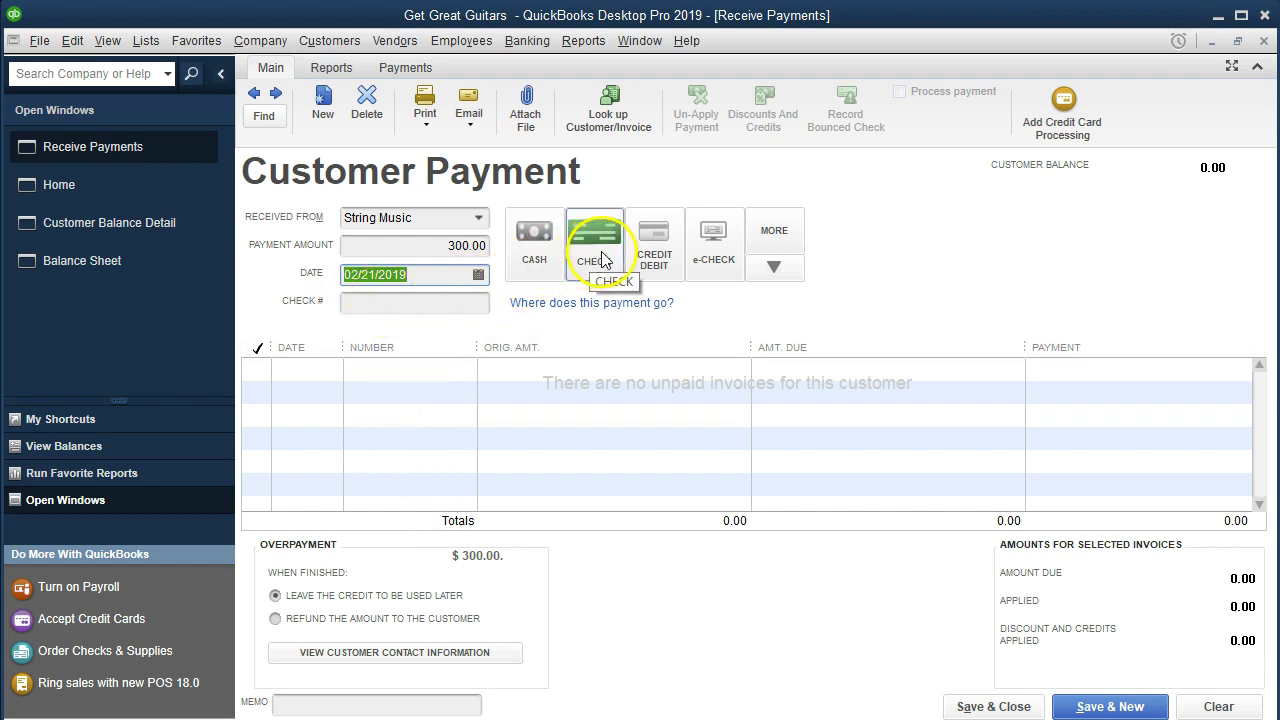
click(535, 240)
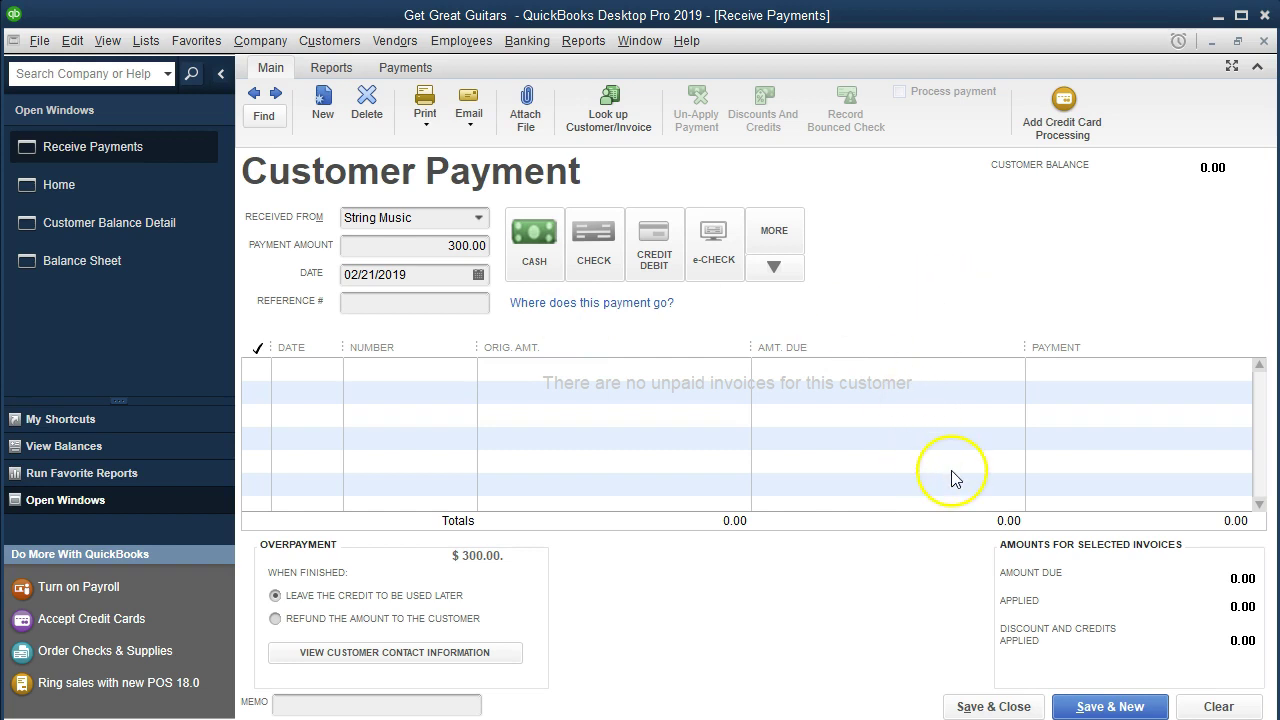
click(264, 368)
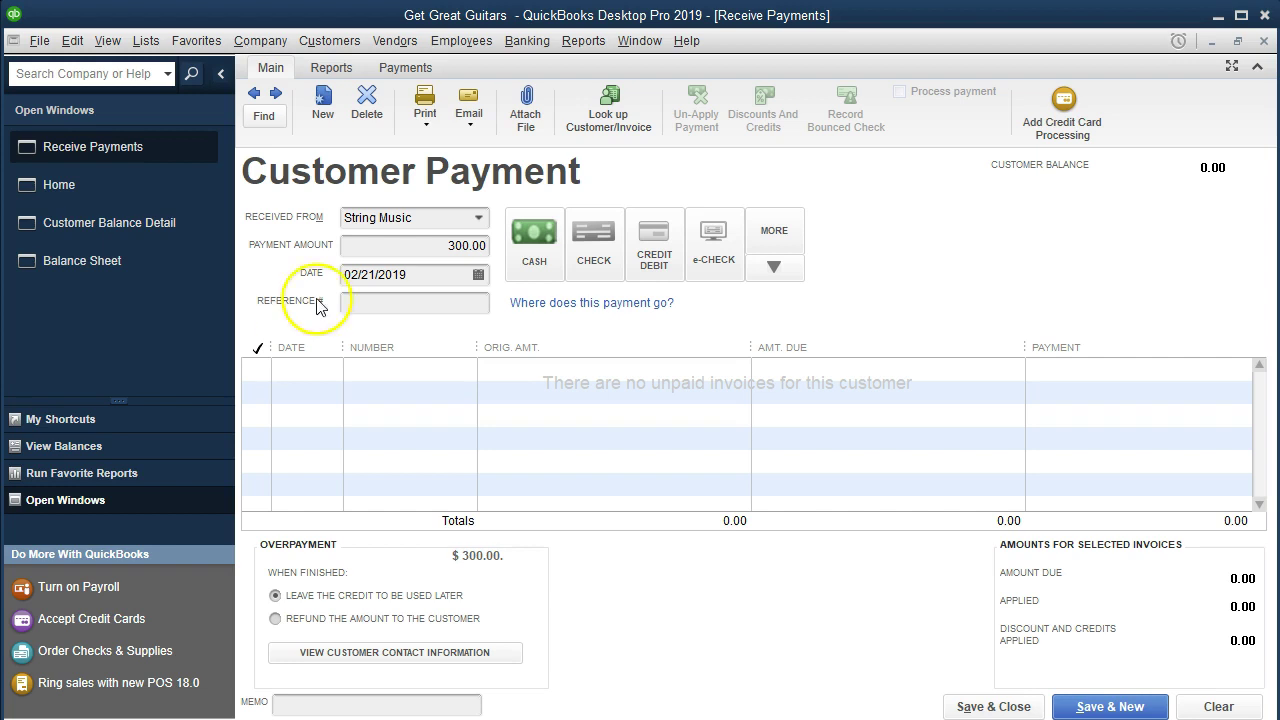
click(962, 698)
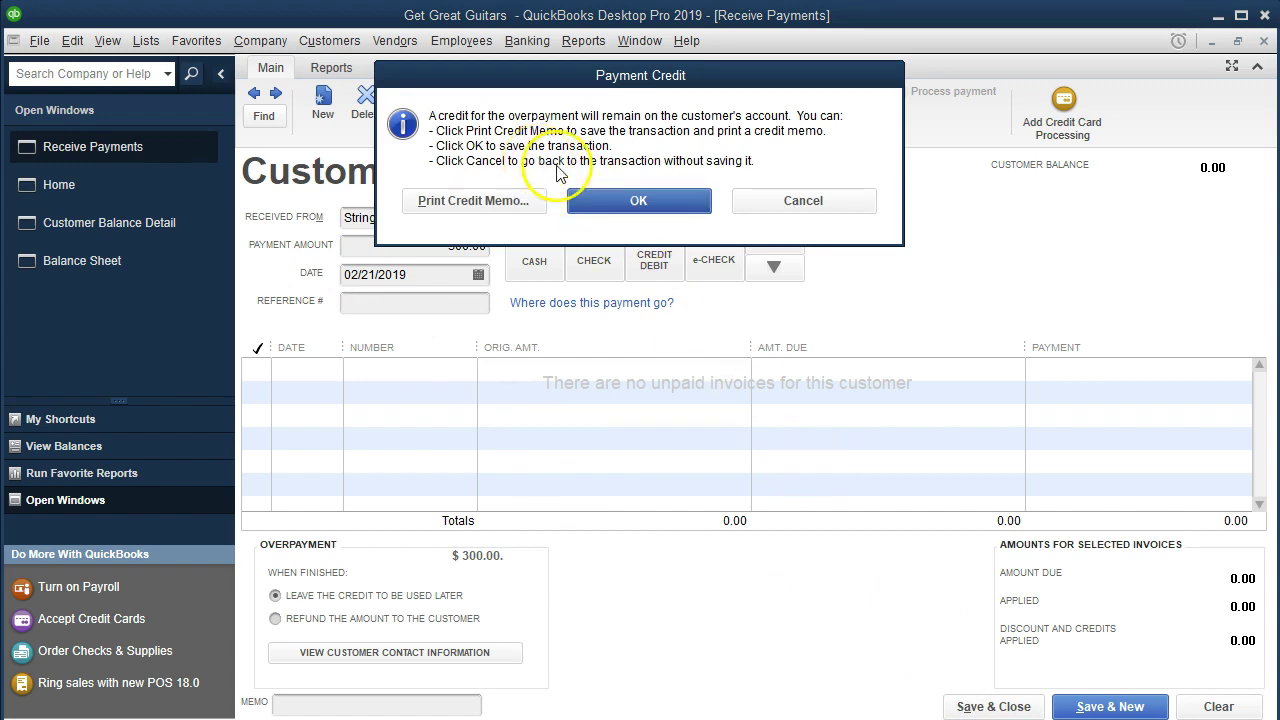
click(586, 200)
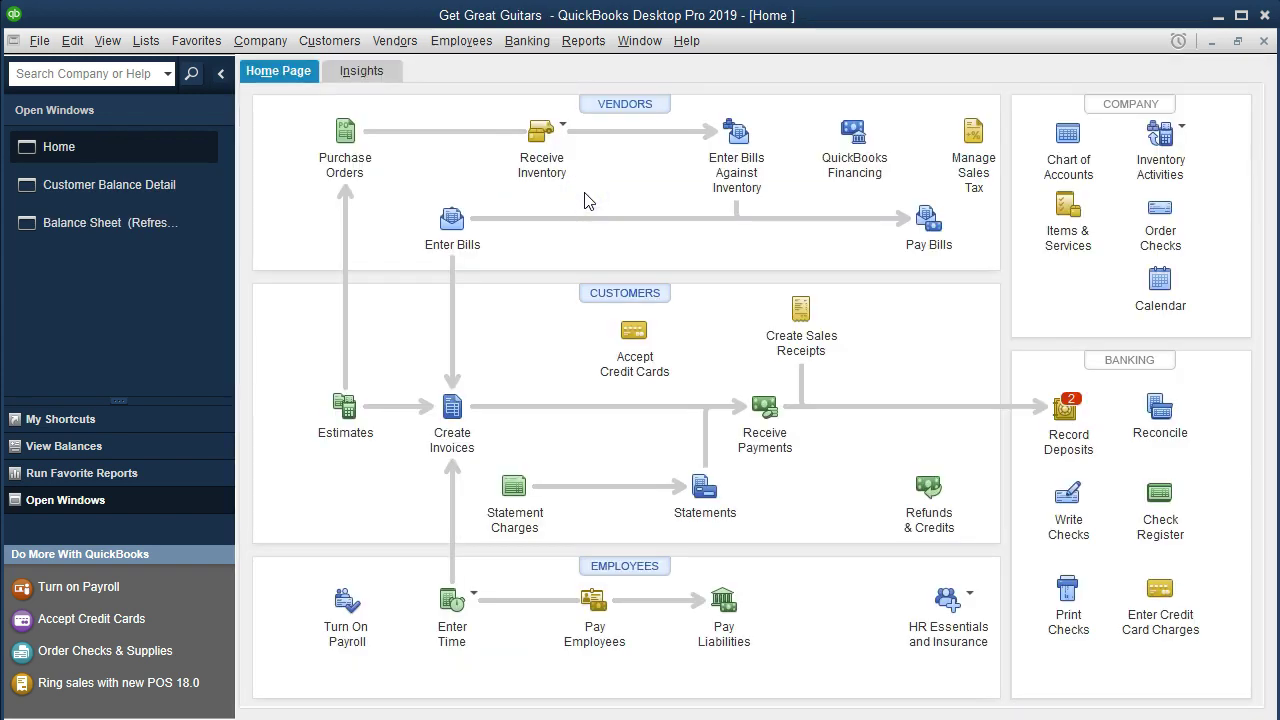
Return to the Balance Sheet report and check the Undeposited Funds balance
click(131, 235)
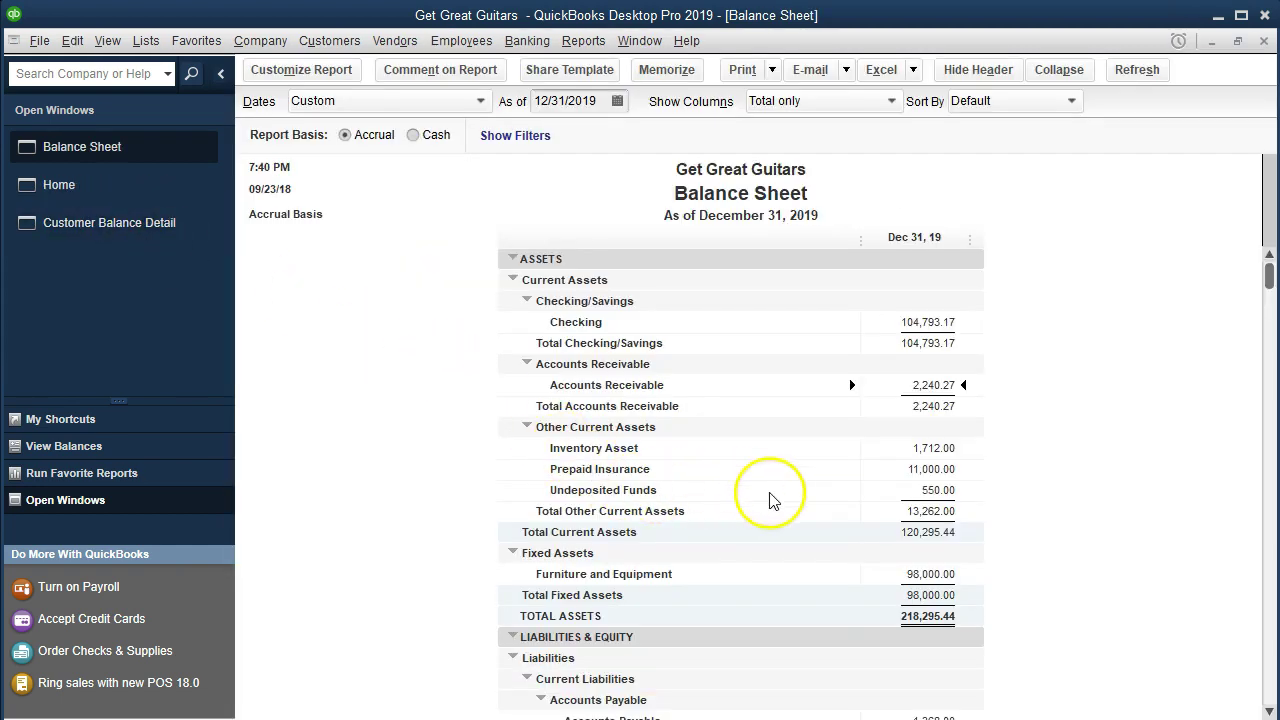
click(899, 490)
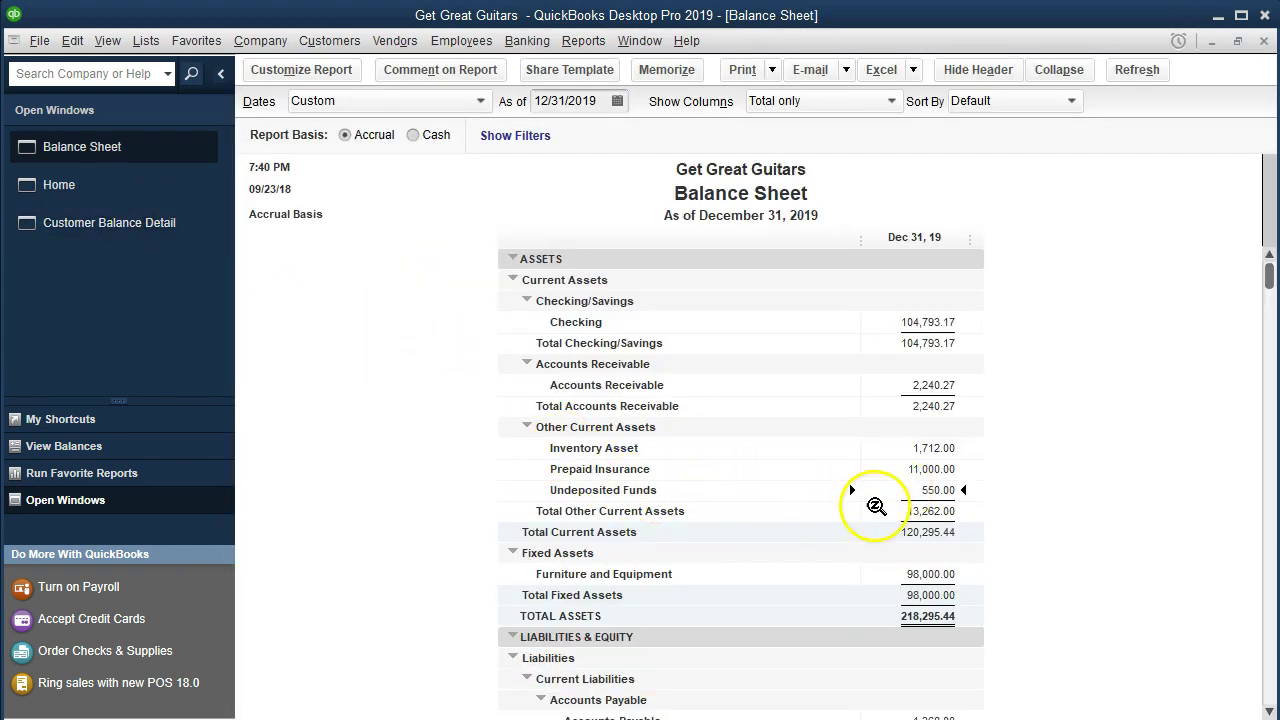
Drill into Undeposited Funds, view the 02/21/2019 String Music payment, and close both windows to return to the Balance Sheet
double_click(883, 489)
click(882, 487)
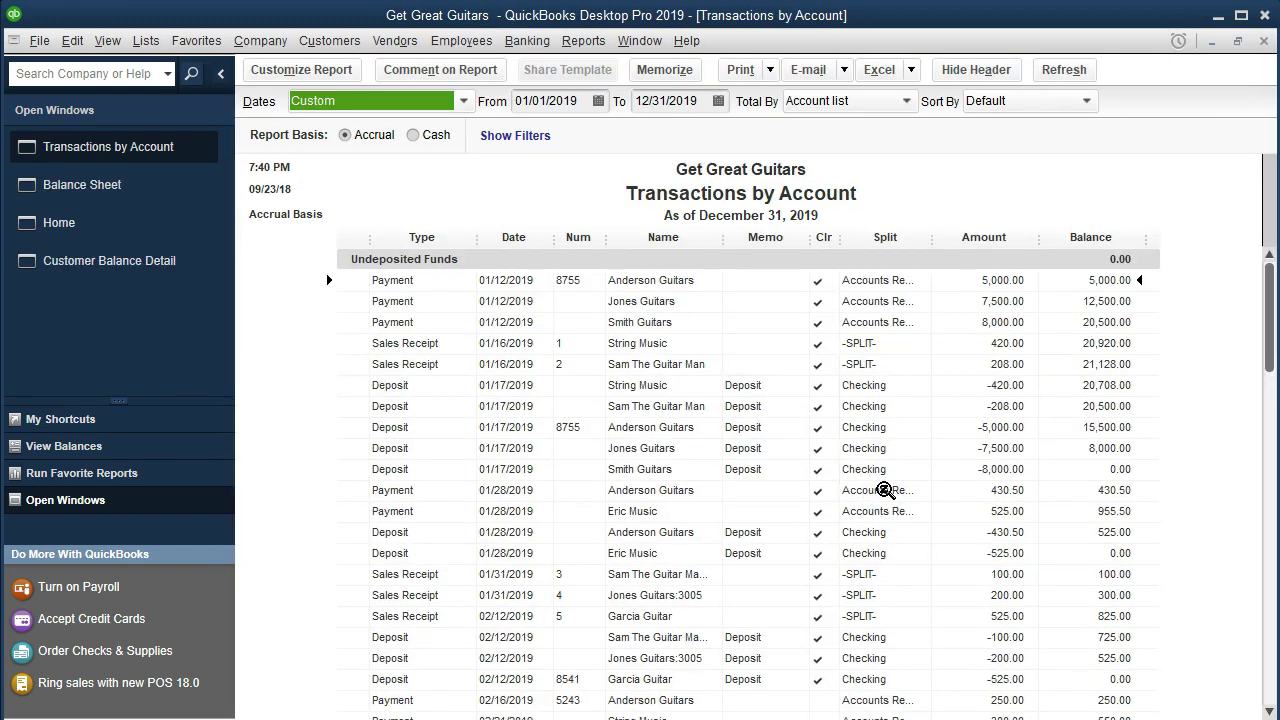
scroll(882, 487, down, 1)
click(965, 656)
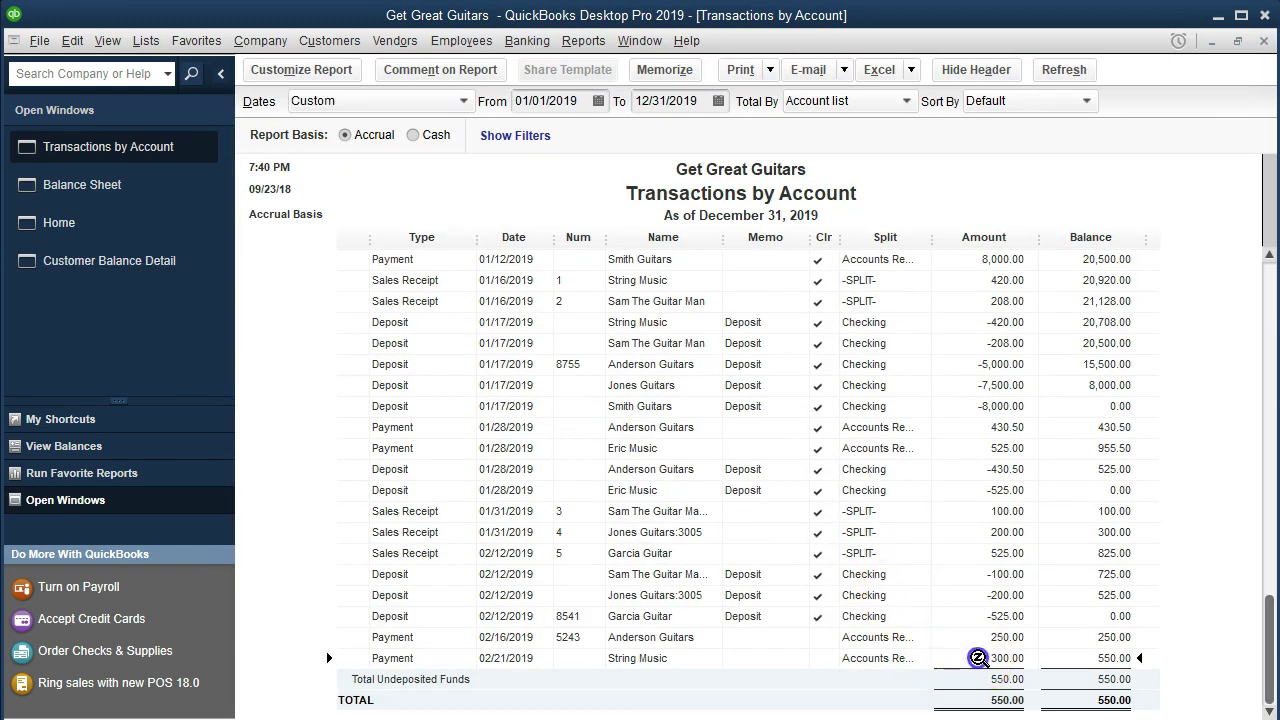
double_click(966, 658)
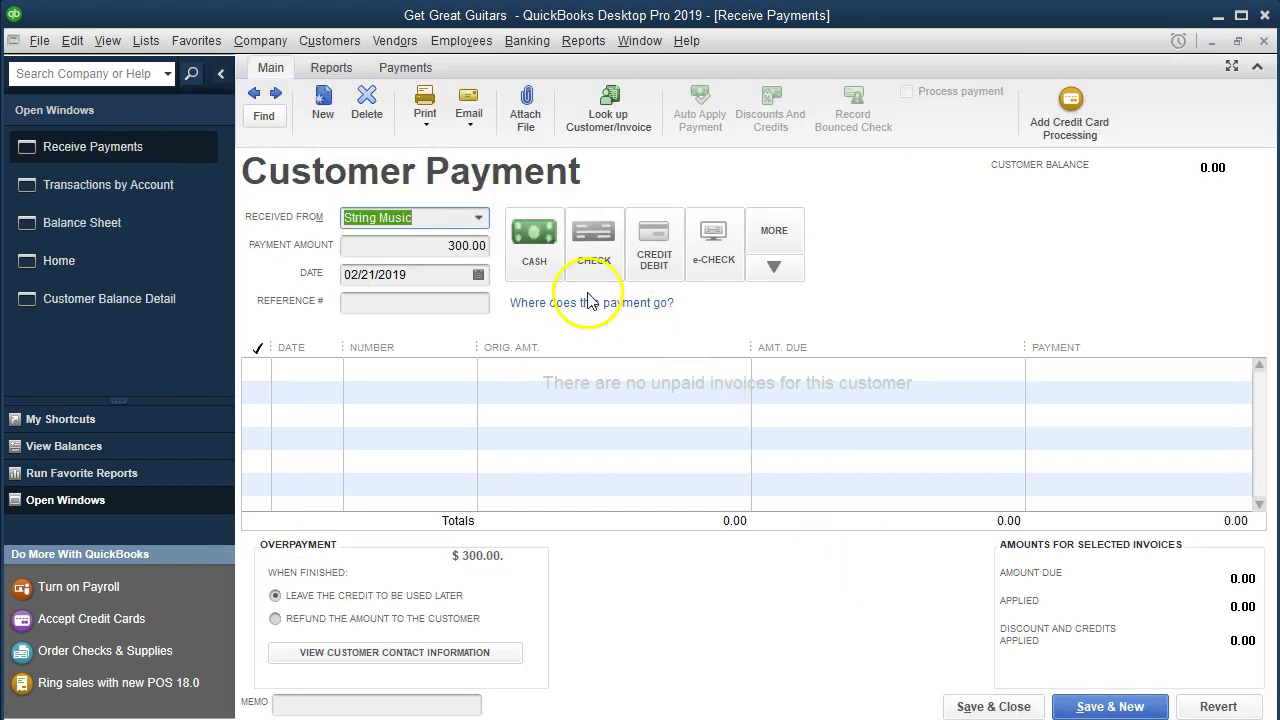
click(1265, 42)
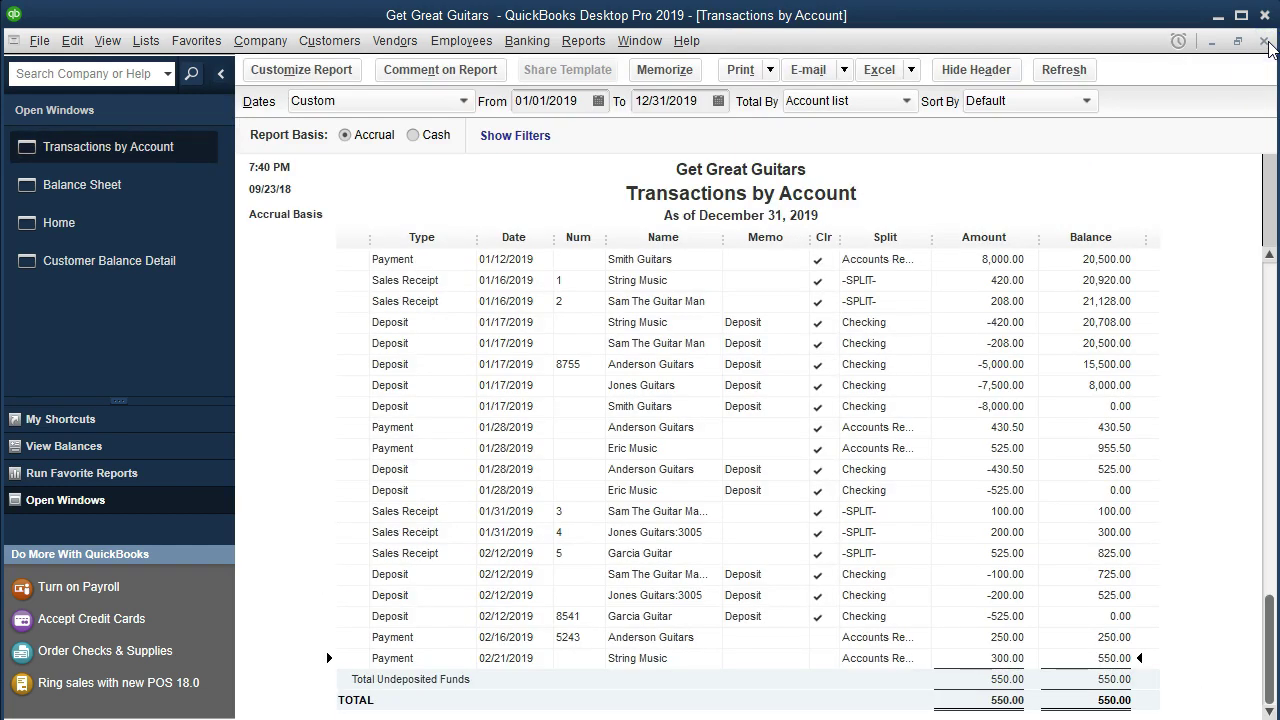
click(1265, 42)
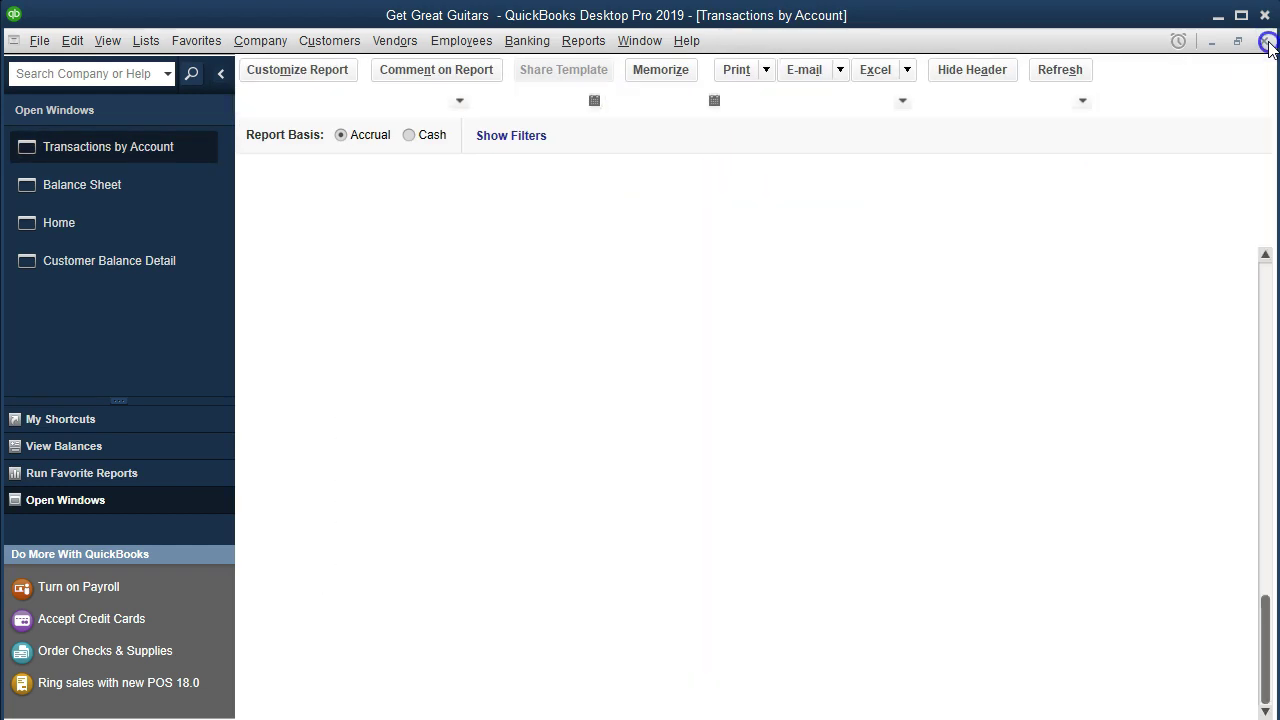
Drill into Accounts Receivable from the Balance Sheet and locate the 02/21/2019 String Music payment
click(908, 386)
double_click(893, 384)
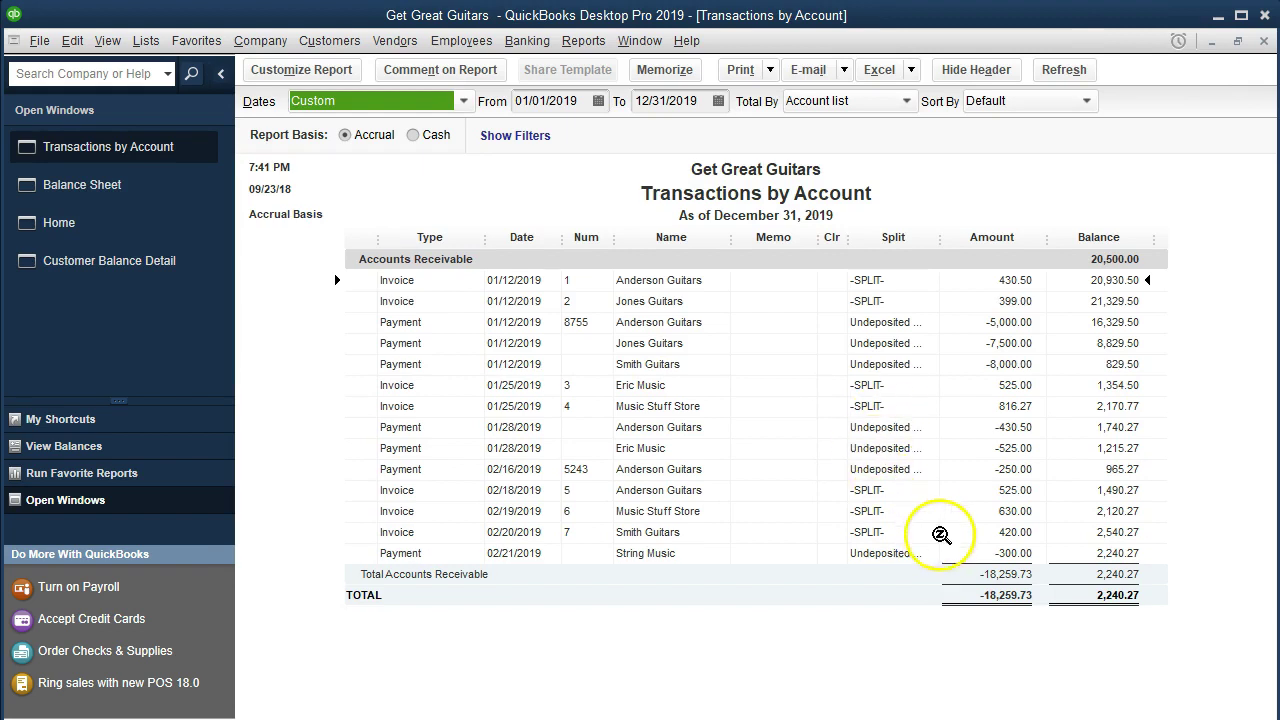
click(963, 553)
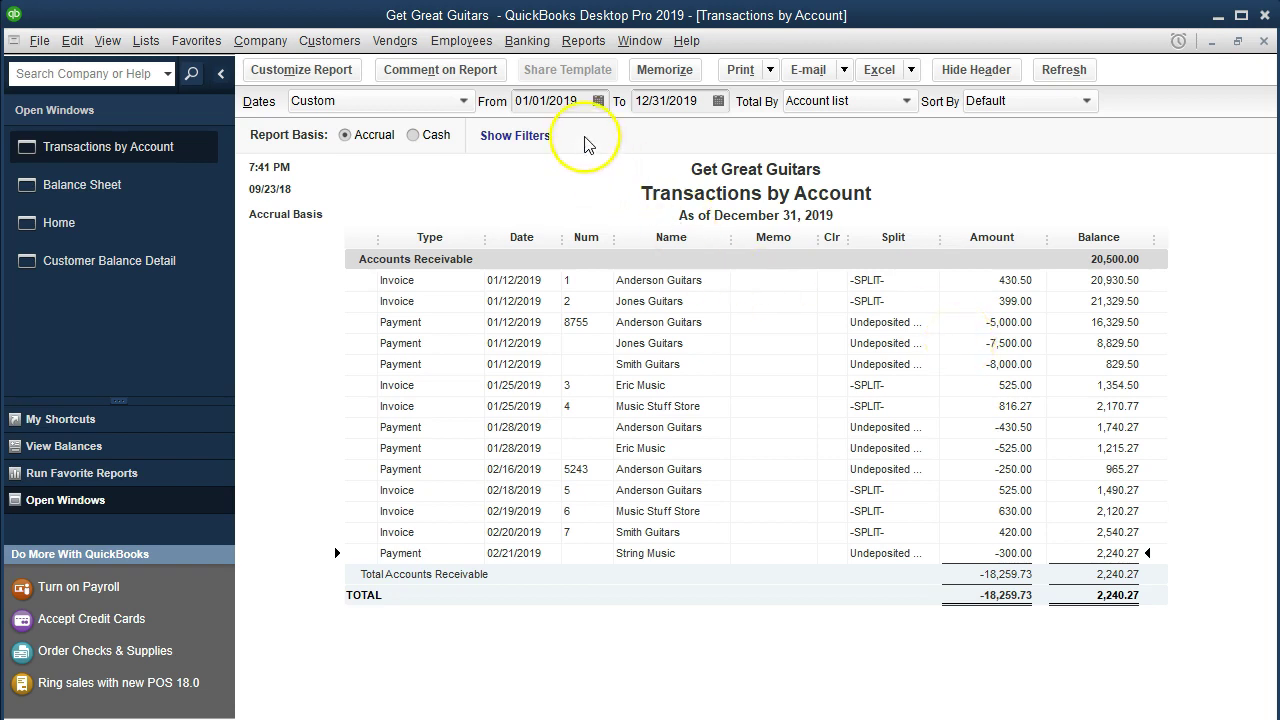
Set the start date of the Accounts Receivable transaction report to 01/01/2018 and refresh the results
click(581, 101)
key(BackSpace)
text(8)
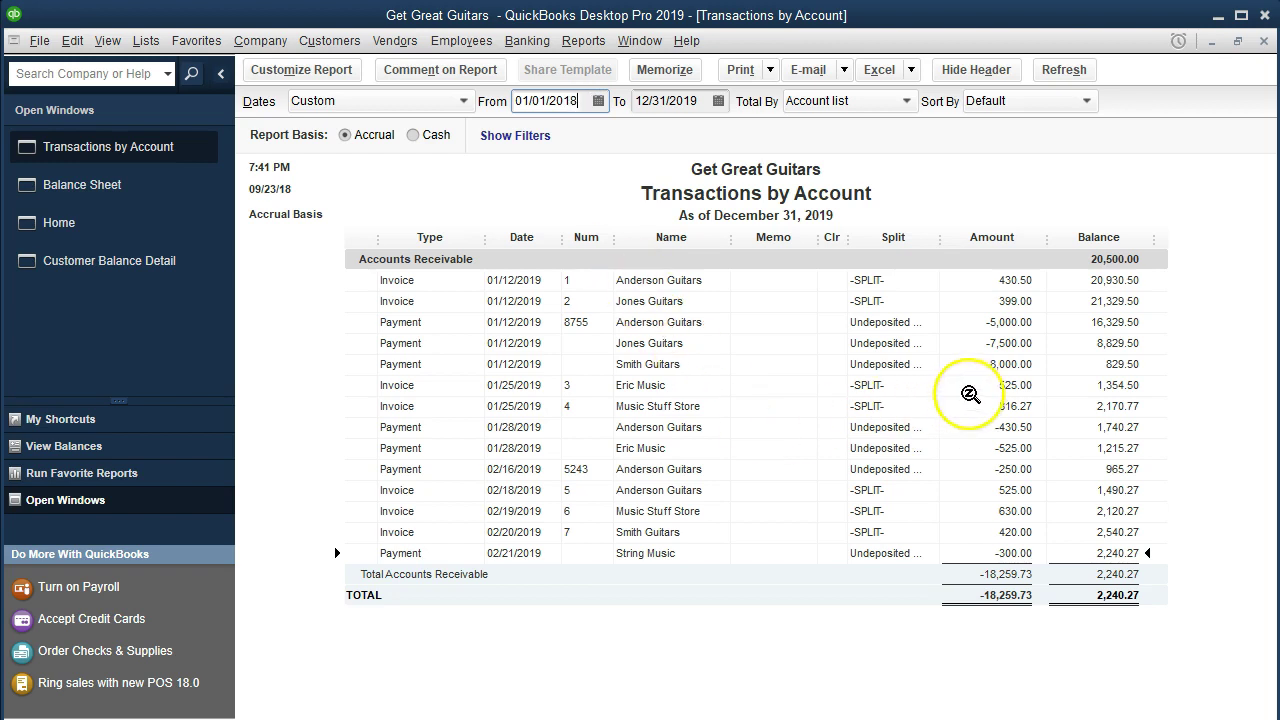
click(970, 394)
Compare the opening and numbered invoices with their offsetting payments, including the String Music payment that has no invoice
click(998, 287)
click(1011, 420)
click(1008, 298)
click(1011, 424)
click(1010, 322)
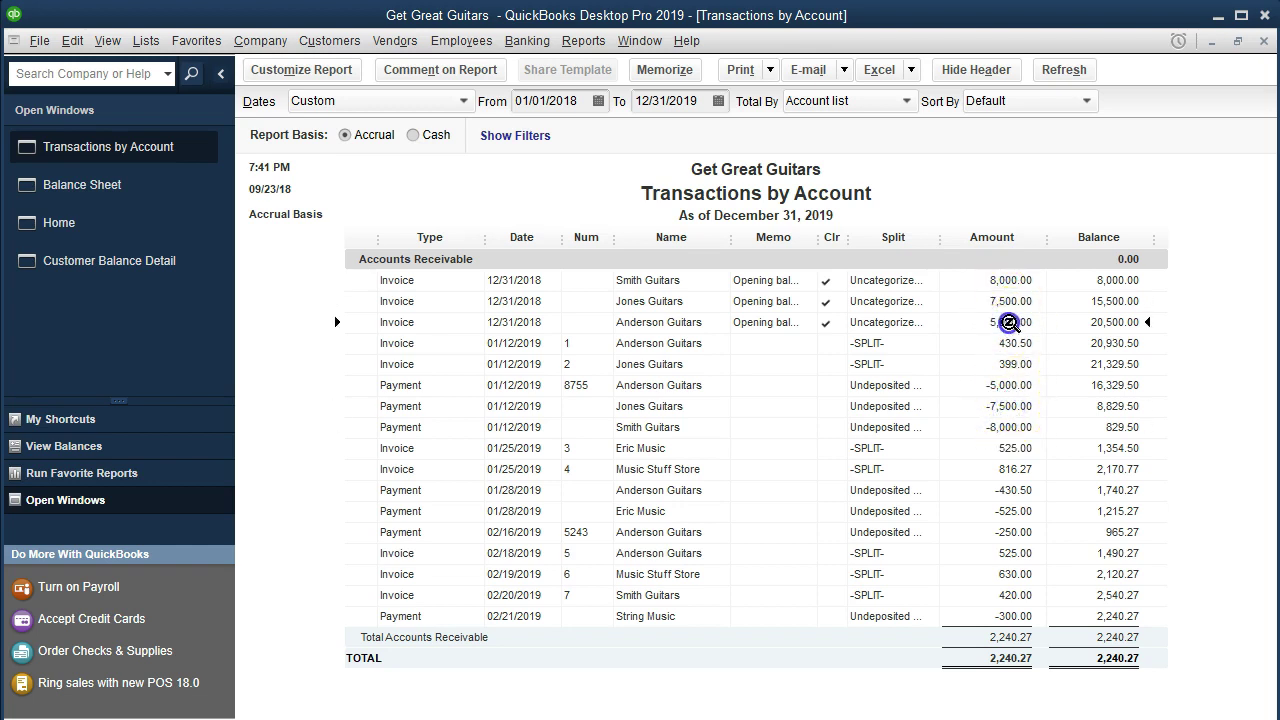
click(1012, 385)
click(1015, 343)
click(1014, 488)
click(1006, 614)
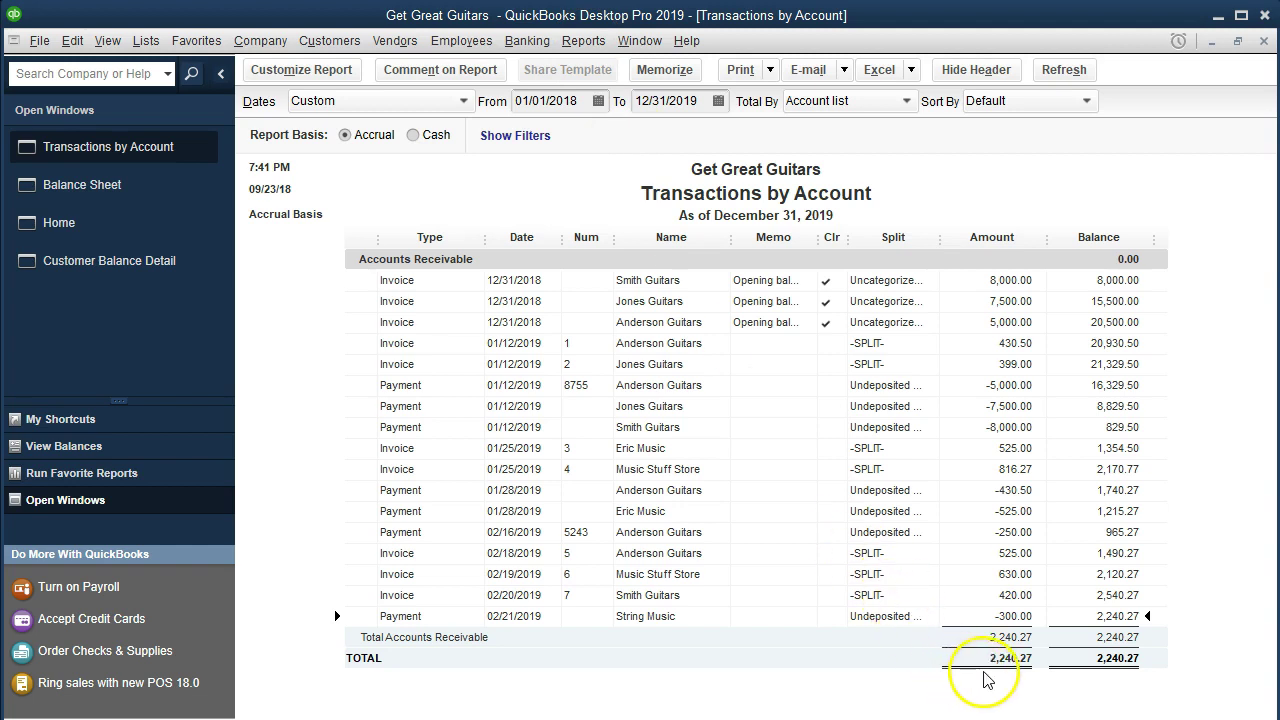
Open the Customer Balance Detail report and check its overall total against Accounts Receivable
click(584, 42)
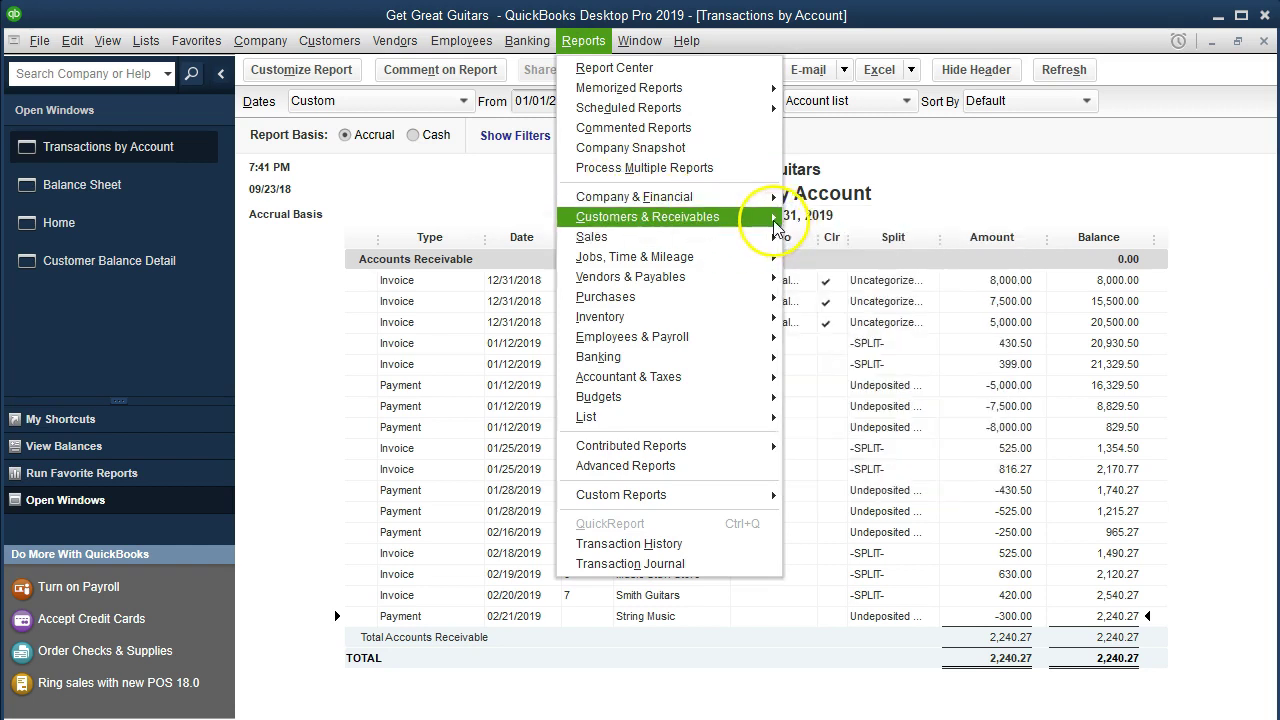
mouse_move(776, 222)
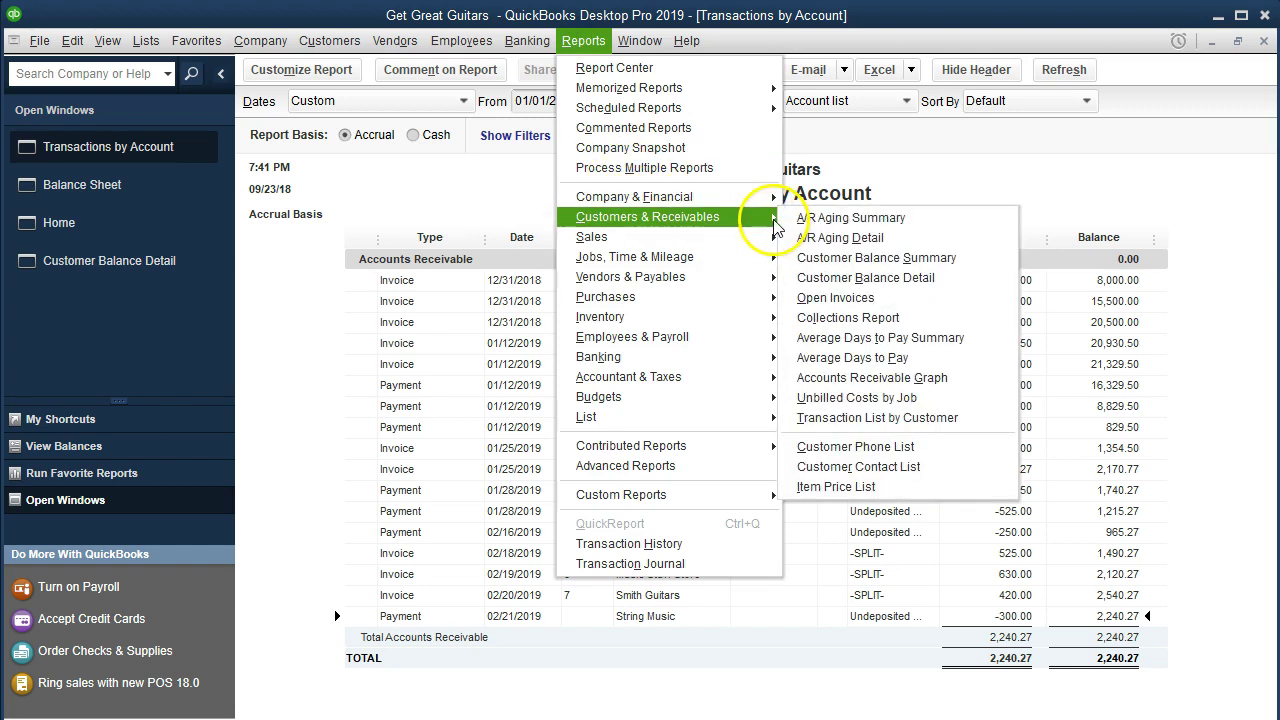
click(828, 284)
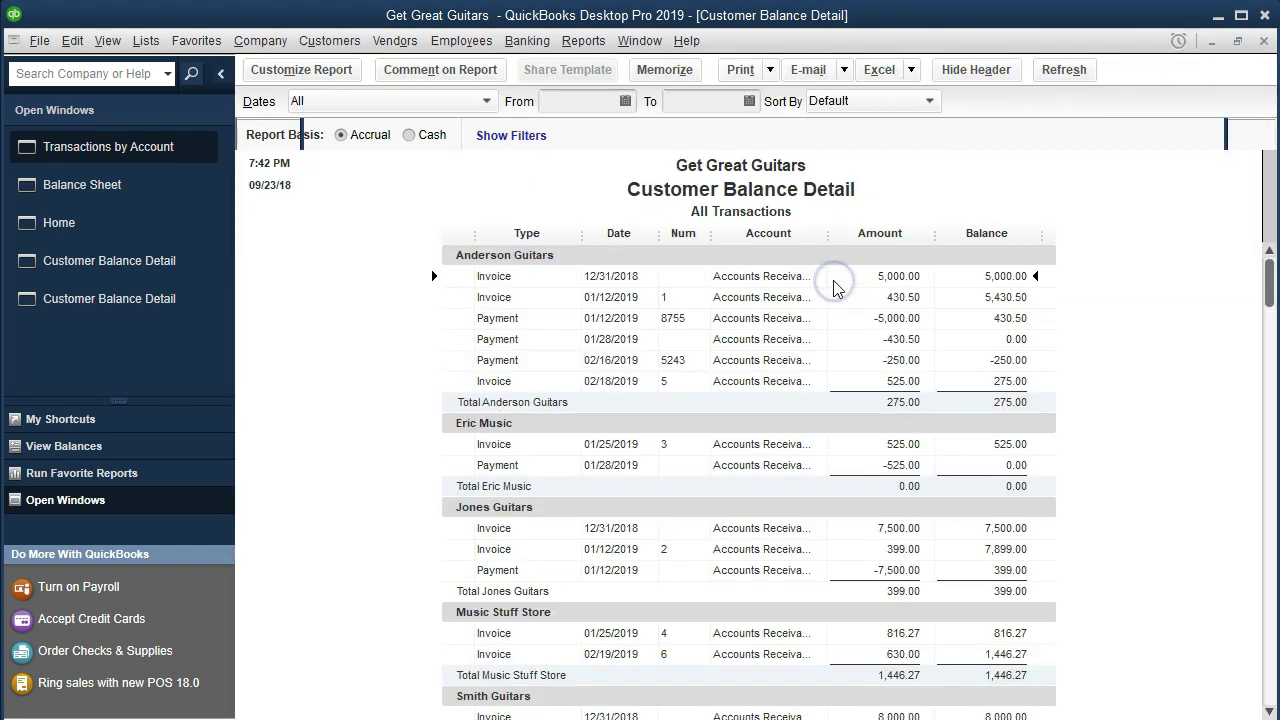
scroll(845, 400, down, 3)
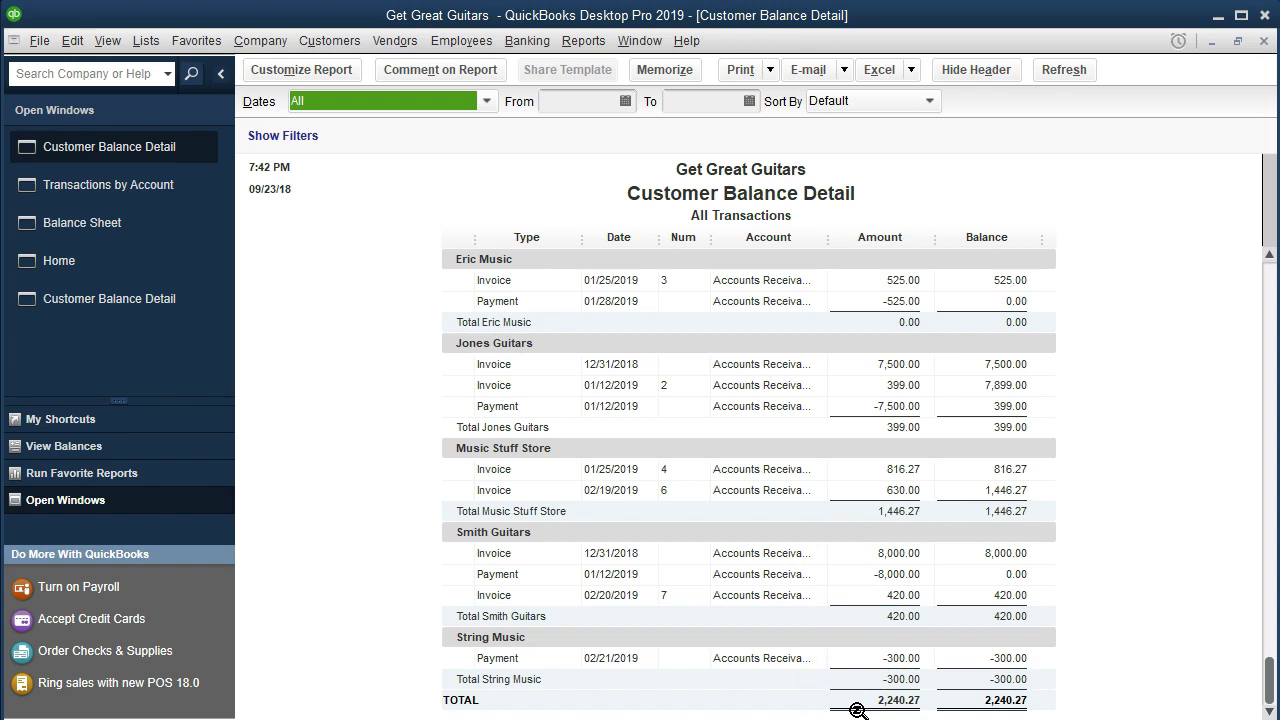
scroll(980, 586, up, 3)
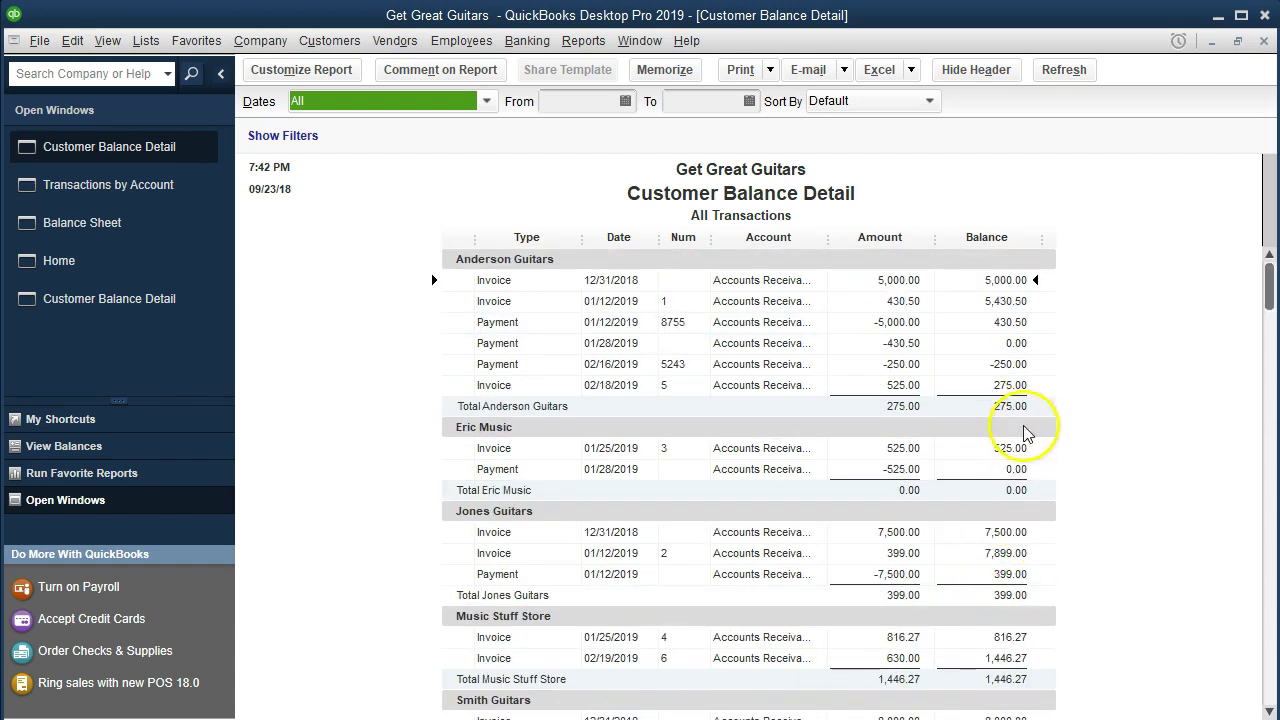
Examine the String Music section of the customer balances, checking the 02/21/2019 payment and the customer's total
scroll(1025, 432, down, 4)
click(950, 674)
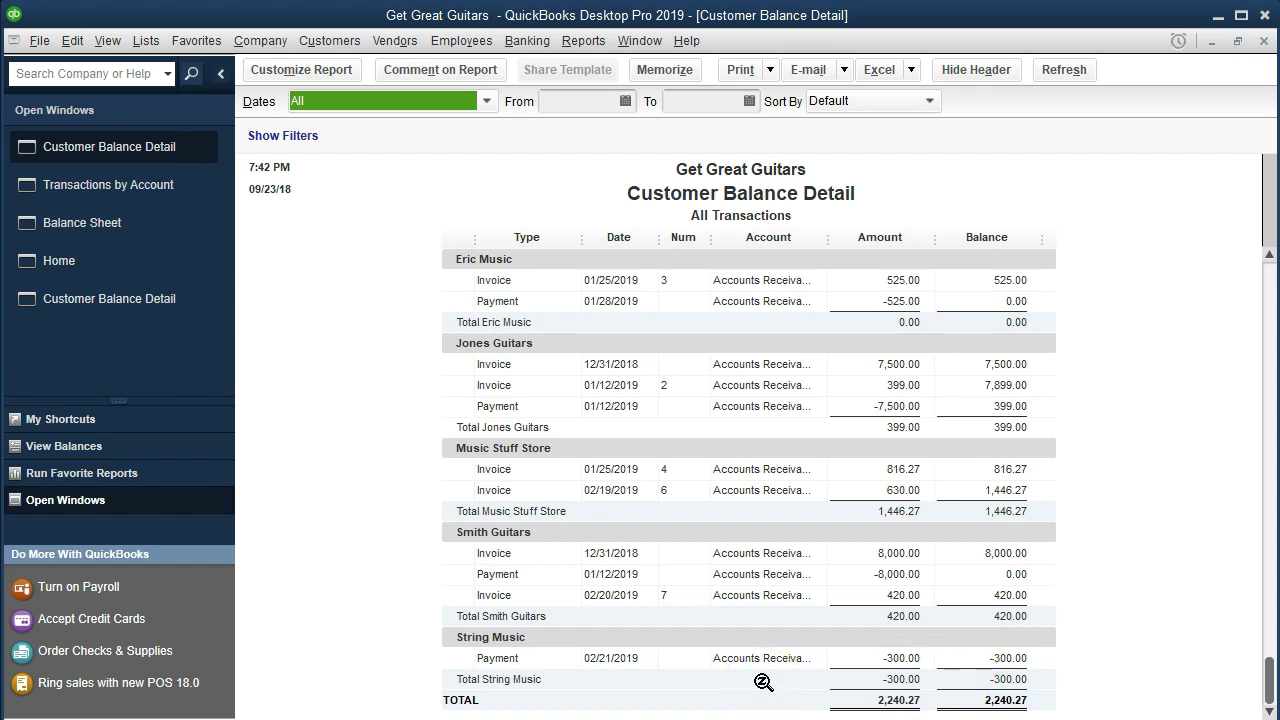
mouse_move(763, 682)
mouse_down()
mouse_move(543, 677)
mouse_move(441, 650)
mouse_up()
click(918, 659)
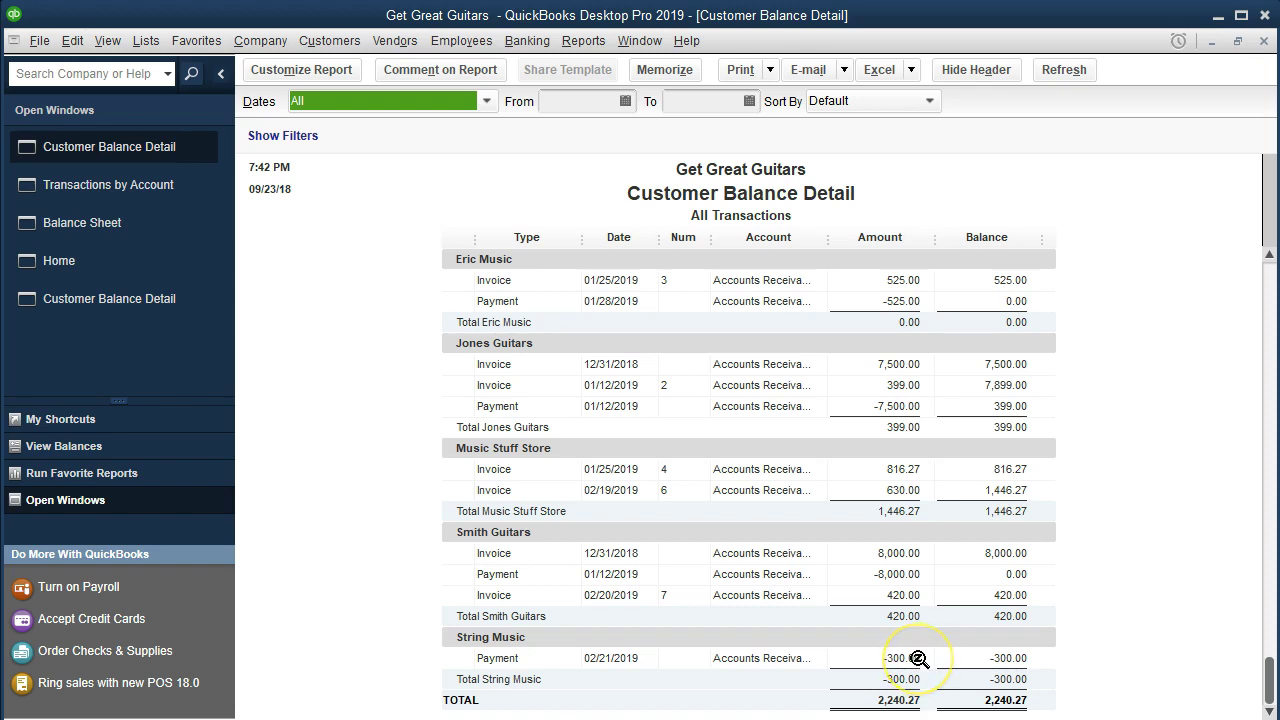